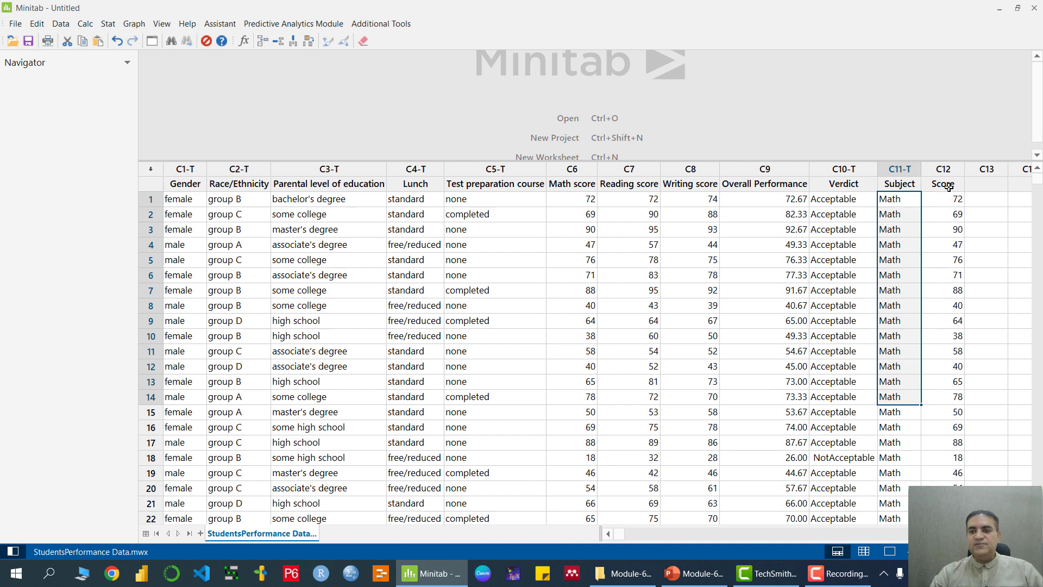
- Run an Anderson-Darling normality test on the Score column without percentile lines
left_click_drag(942, 199, 985, 476)
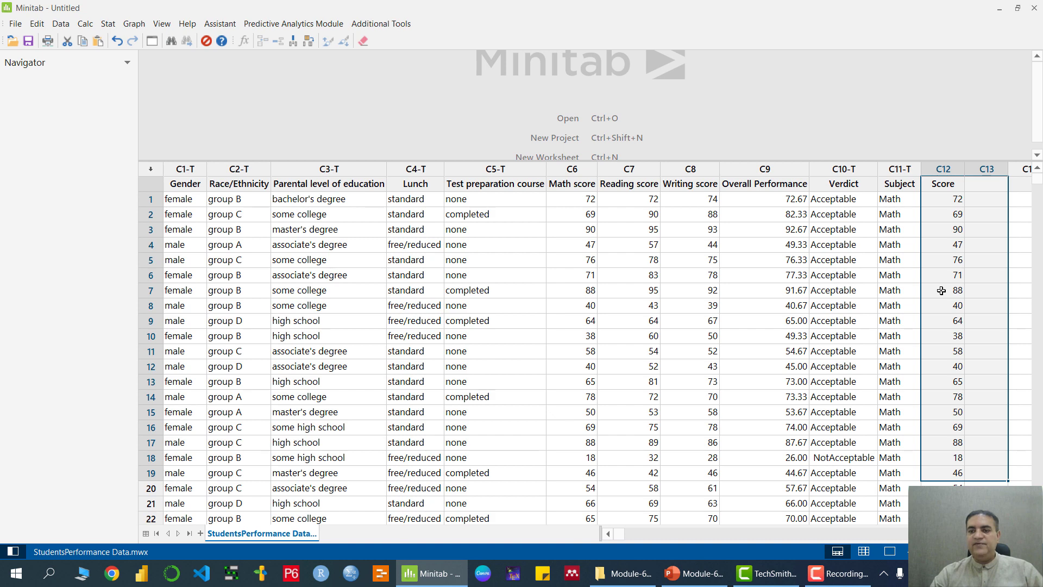
left_click_drag(952, 198, 953, 382)
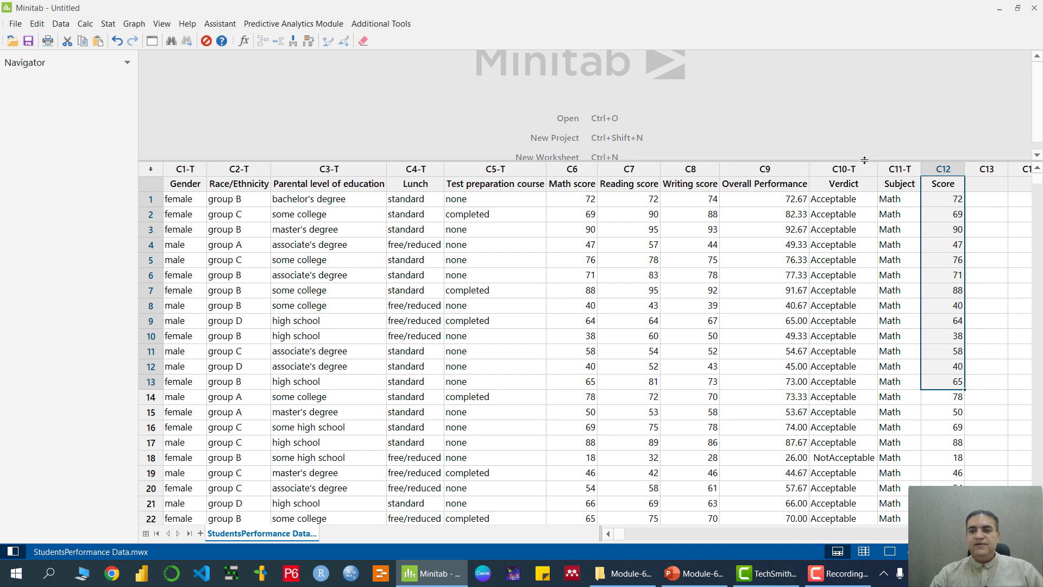
left_click_drag(864, 161, 879, 278)
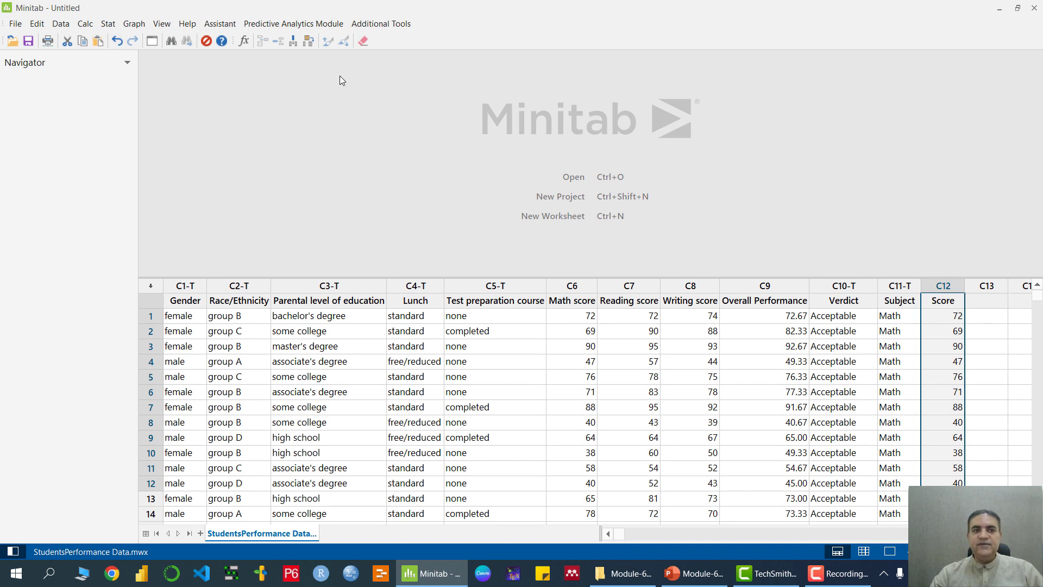
left_click(108, 26)
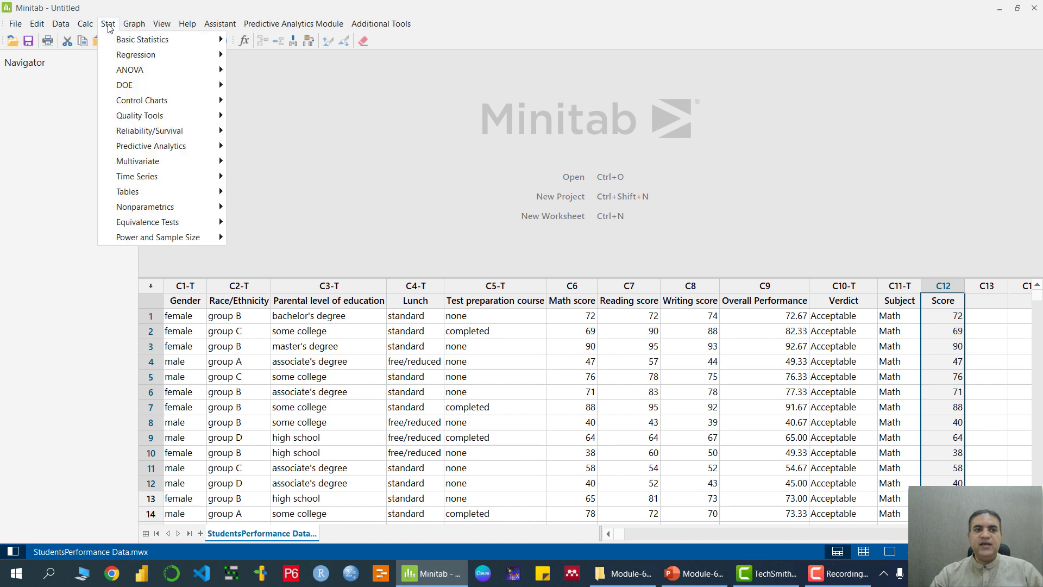
mouse_move(163, 39)
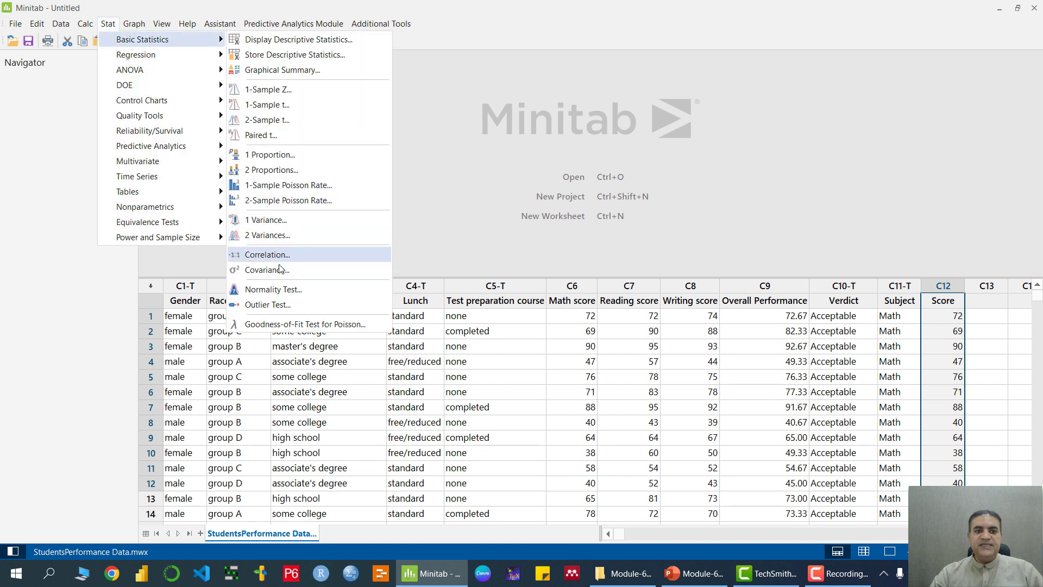
left_click(278, 294)
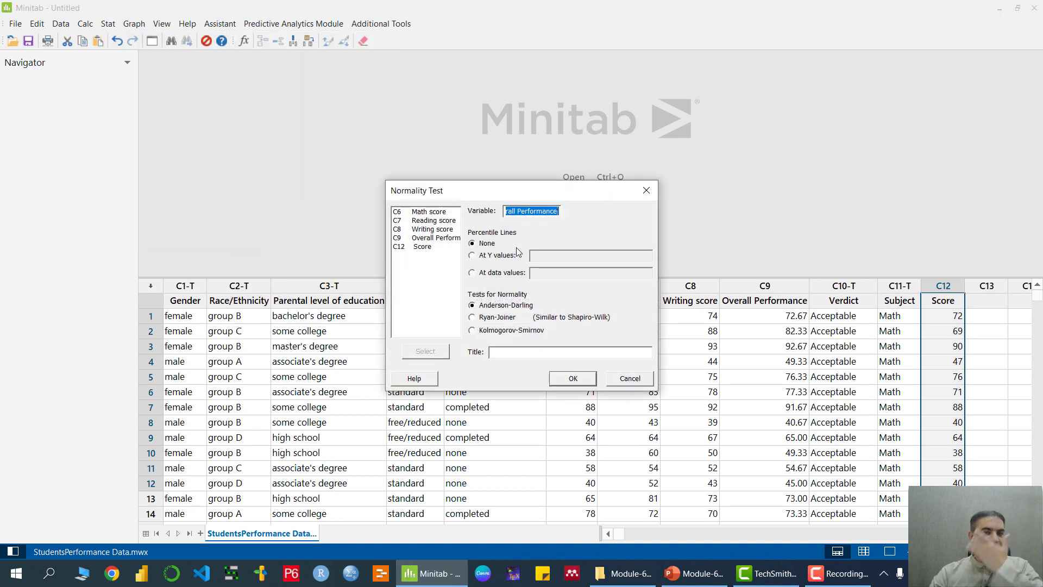
key("BackSpace")
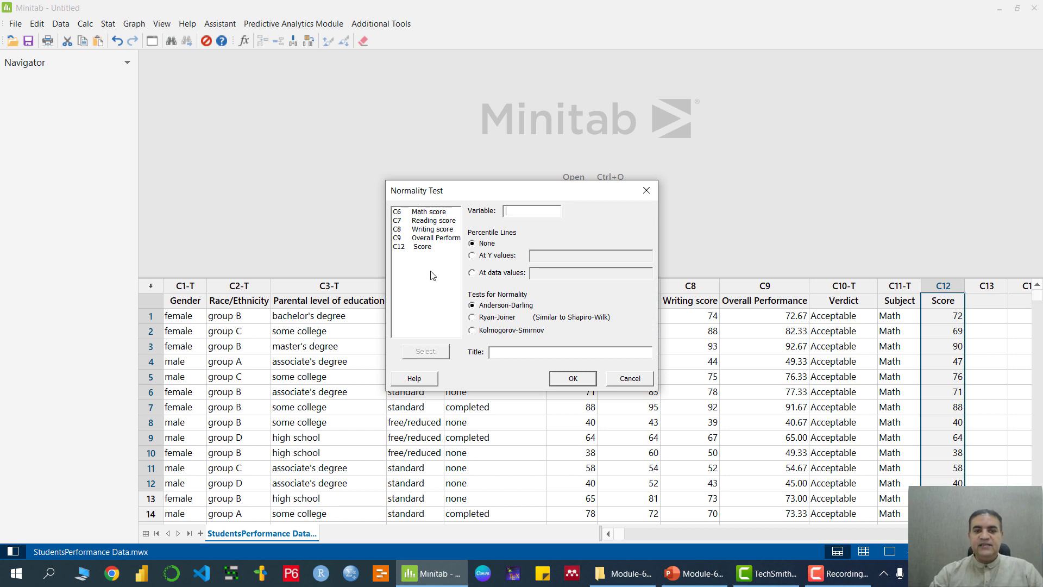
double_click(424, 248)
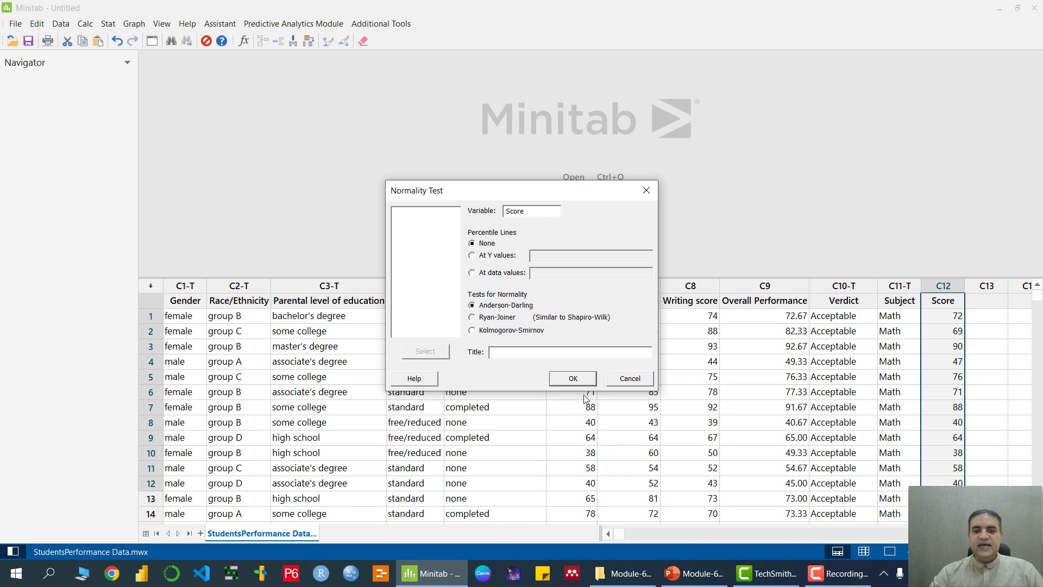
left_click(573, 378)
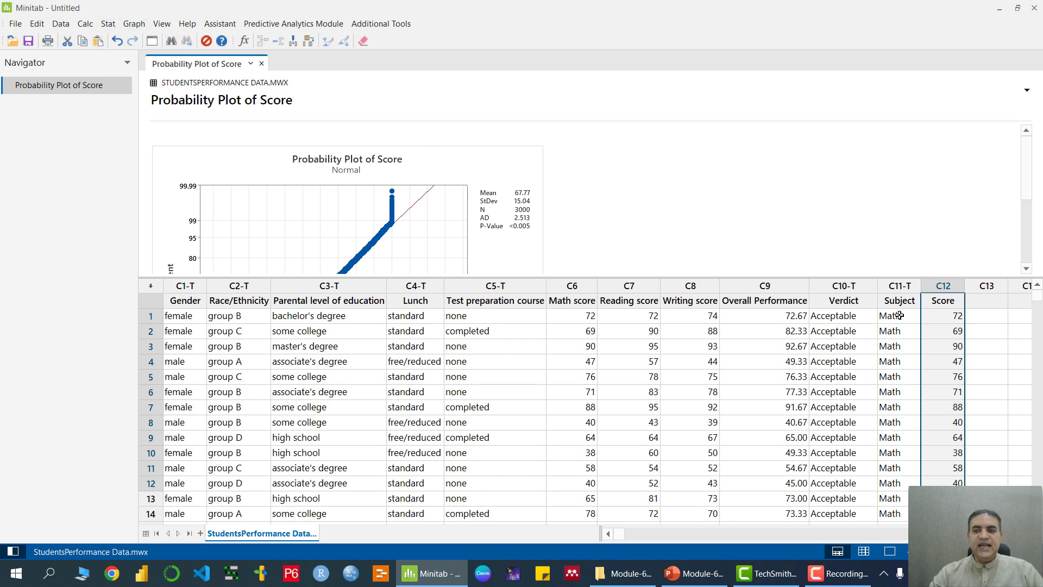
- Set up a one-Y boxplot with groups, using Score as the graph variable and Subject as the grouping variable
left_click(136, 24)
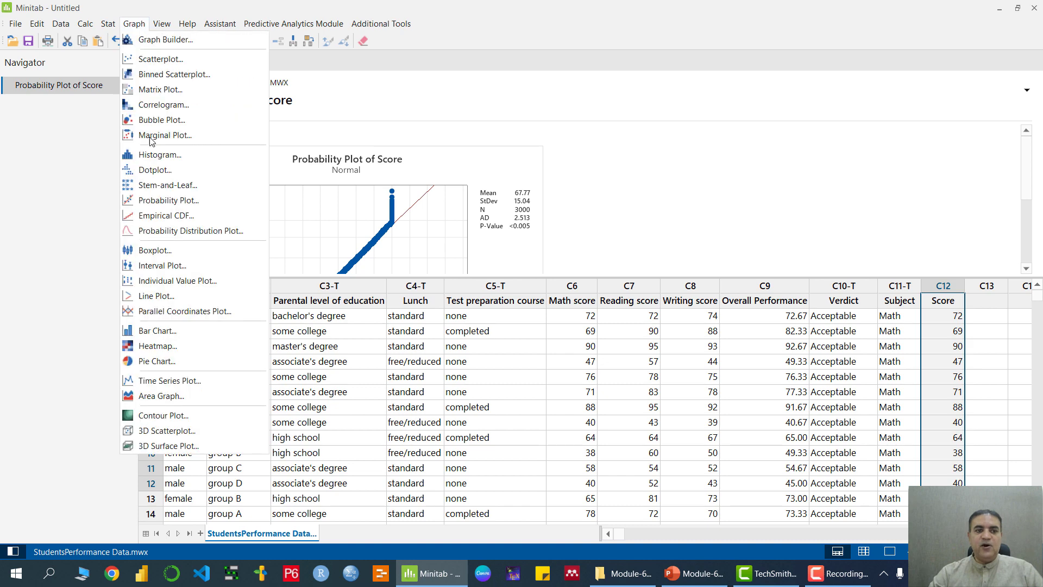
left_click(158, 248)
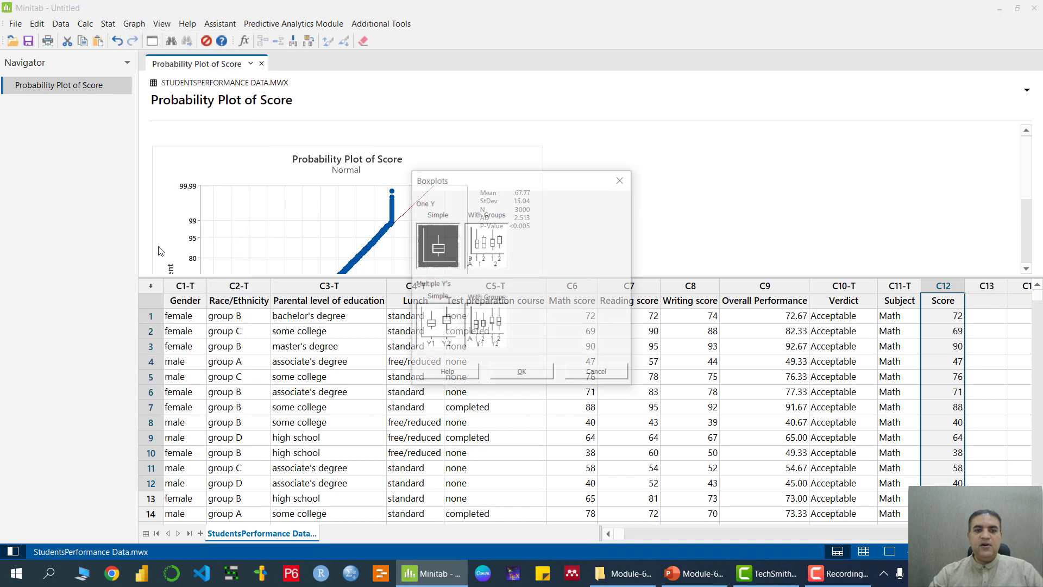
left_click(495, 249)
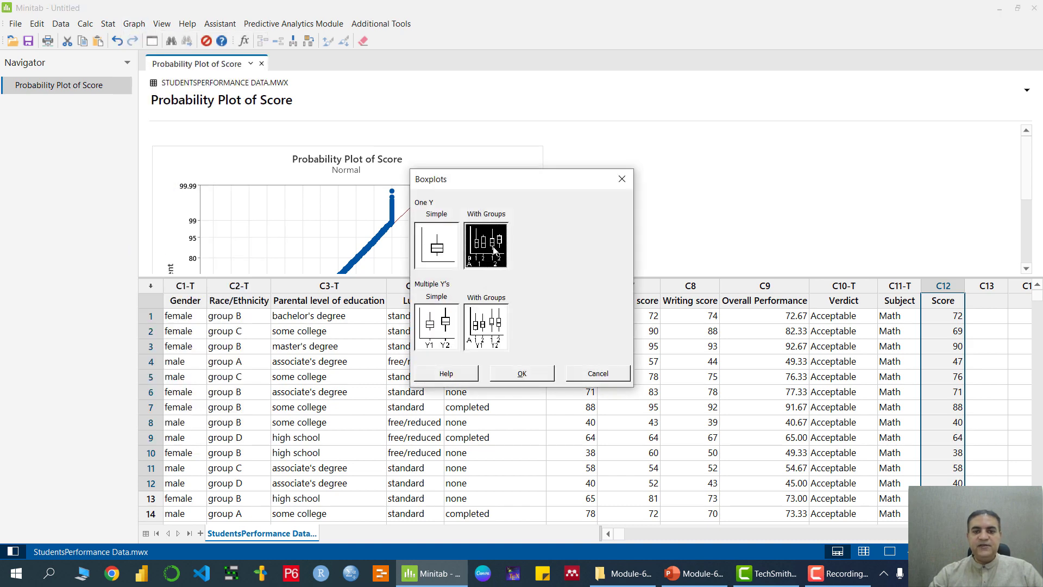
left_click(540, 375)
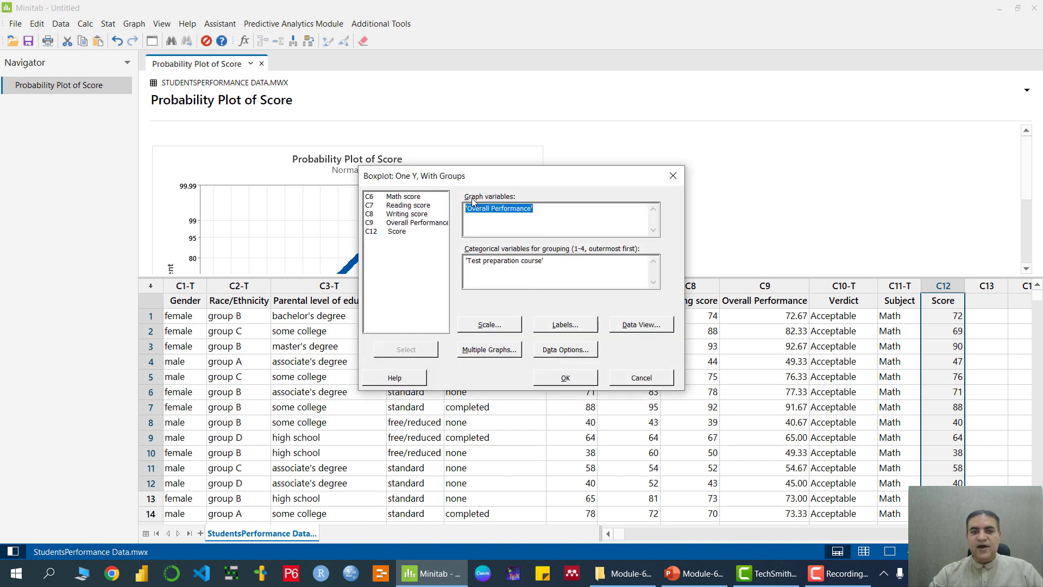
double_click(396, 232)
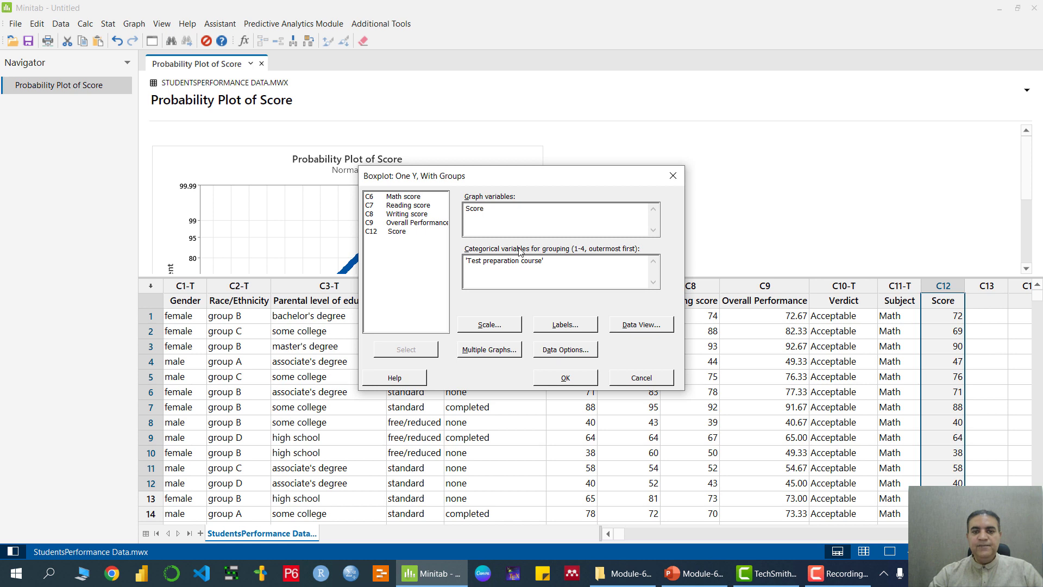
left_click_drag(563, 261, 395, 265)
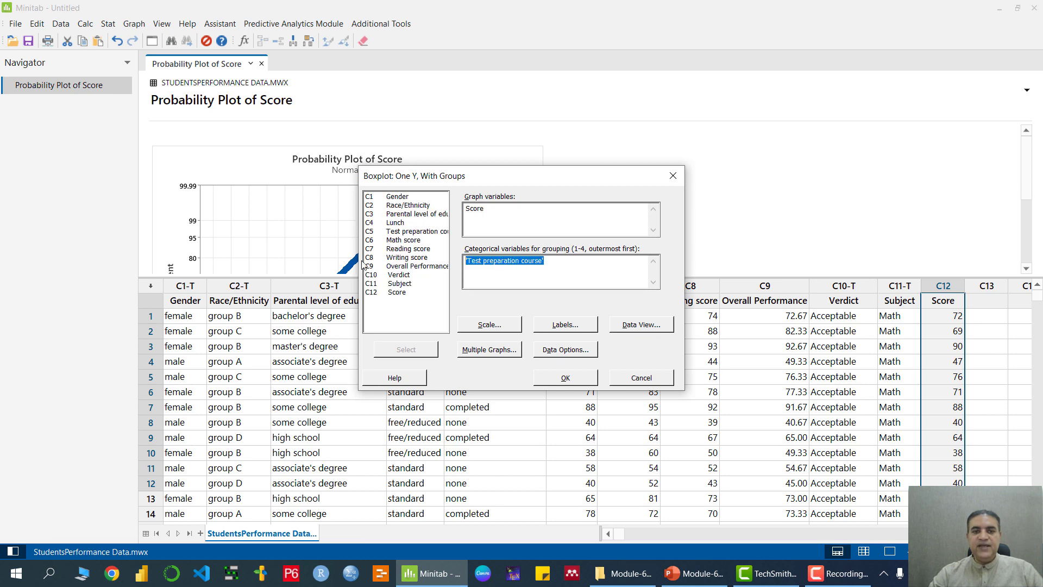
double_click(400, 283)
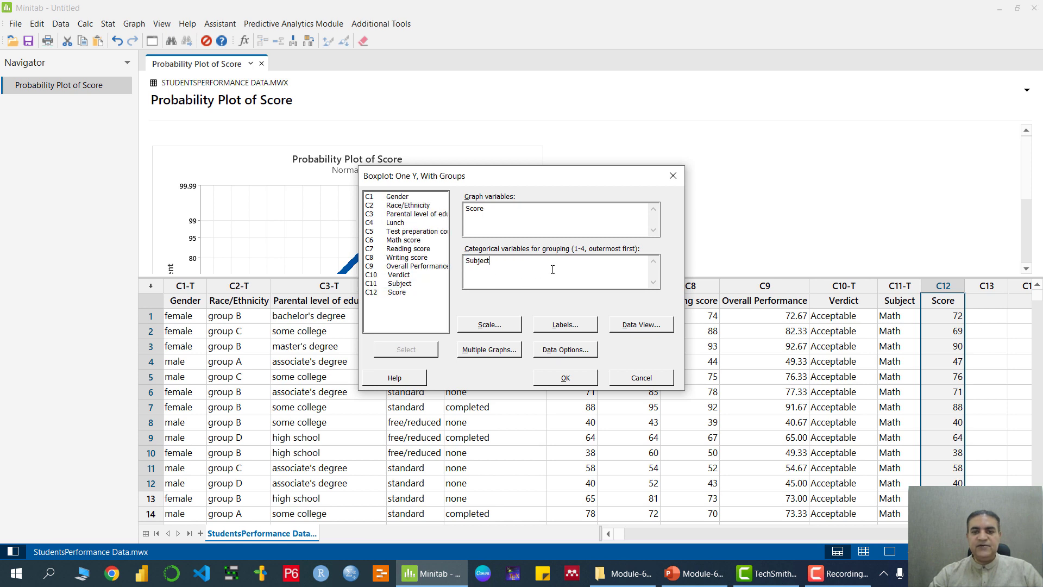
- Set Subject as the categorical variable for attribute assignment and create the boxplot of Score
left_click(645, 325)
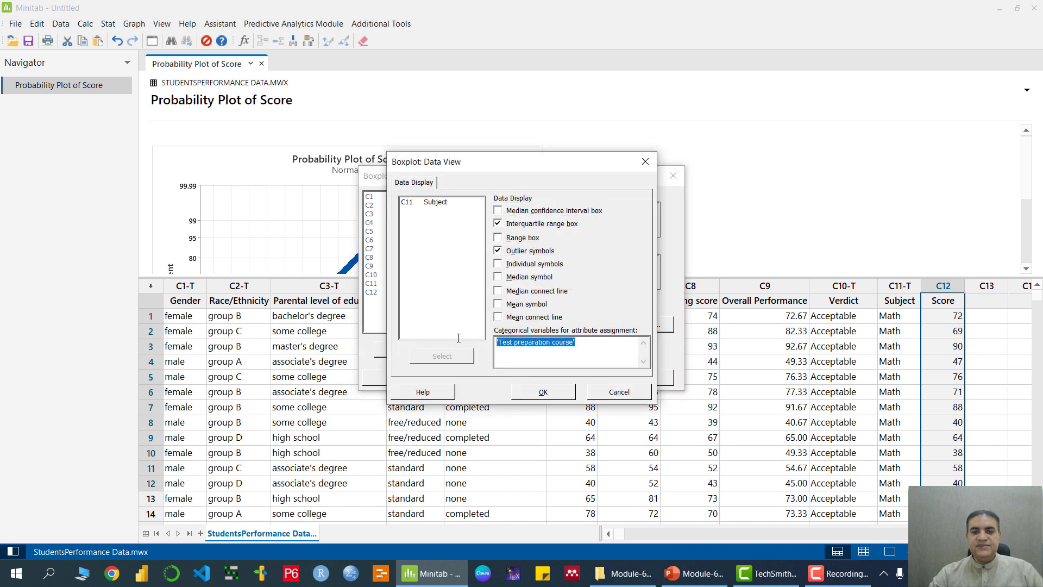
double_click(432, 202)
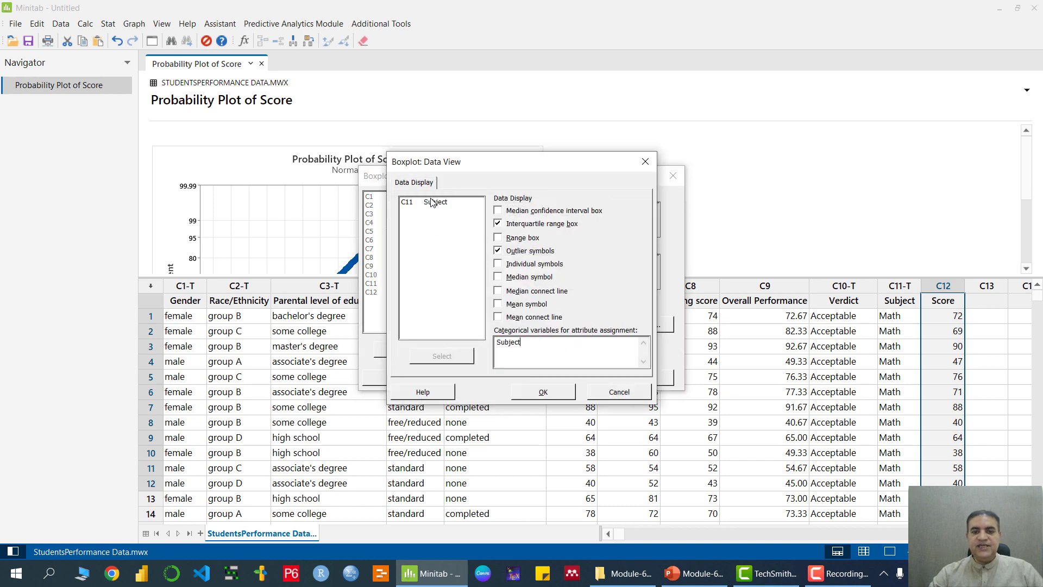
left_click(552, 392)
left_click(570, 381)
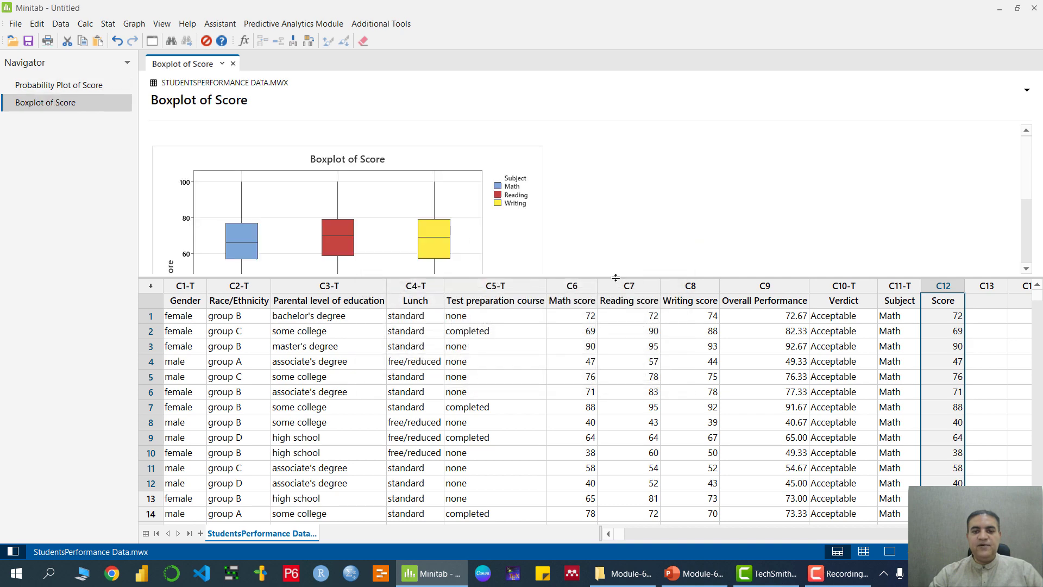
left_click_drag(615, 278, 615, 408)
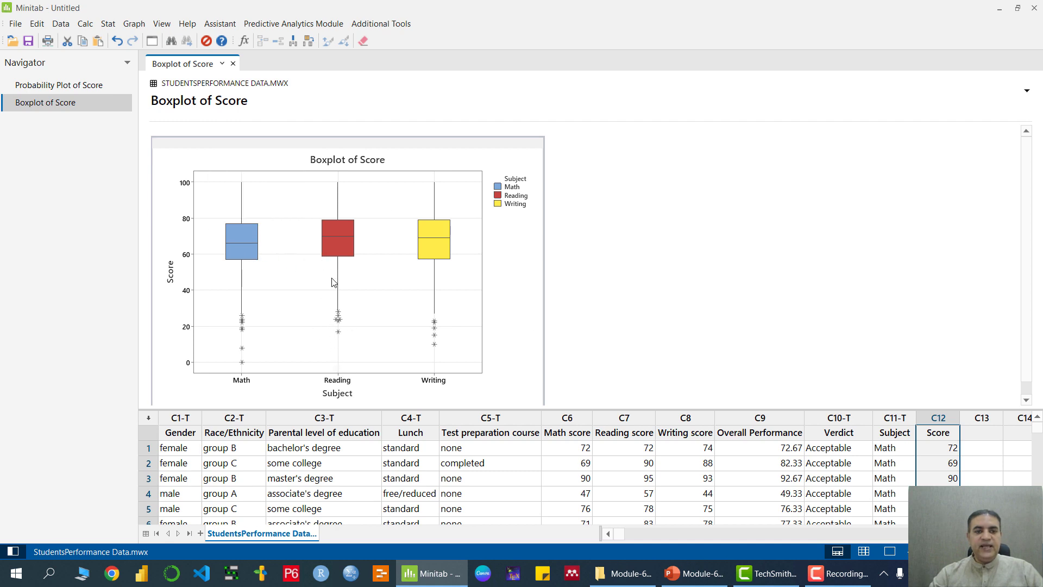
mouse_move(334, 235)
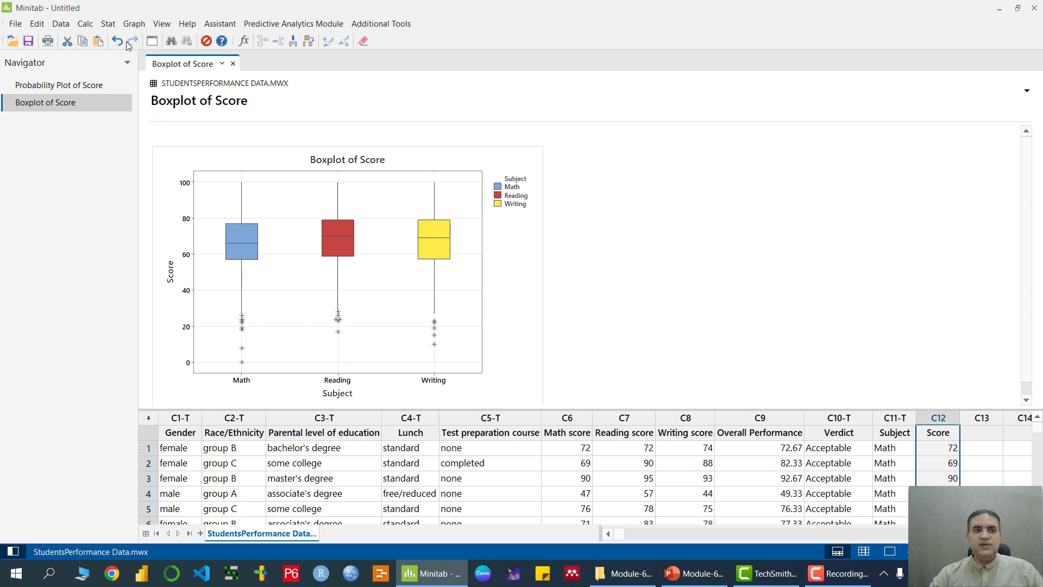
- Run a Kruskal-Wallis test with Score as the response and Subject as the factor
left_click(108, 24)
mouse_move(183, 211)
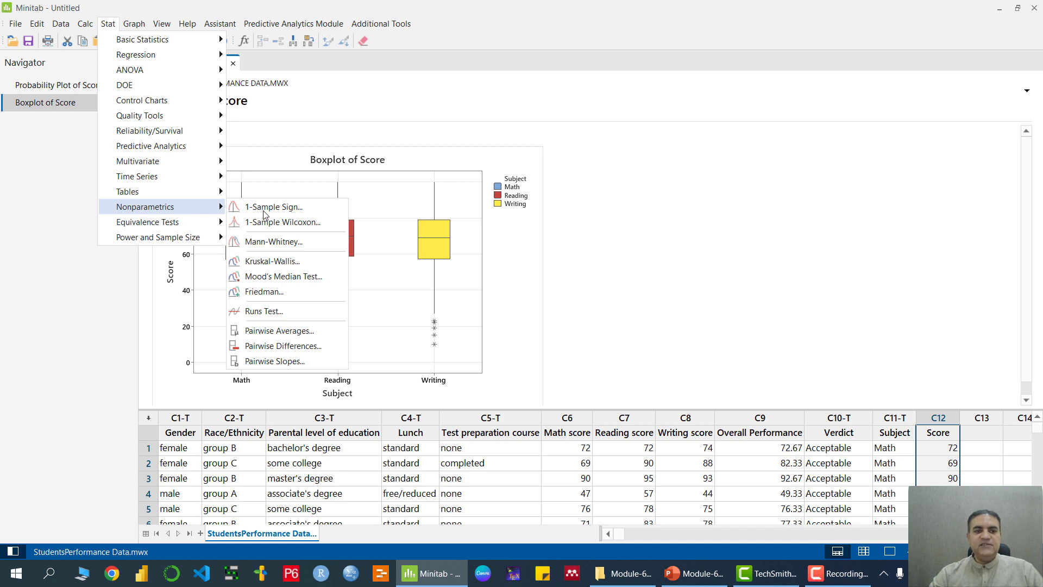
left_click(274, 261)
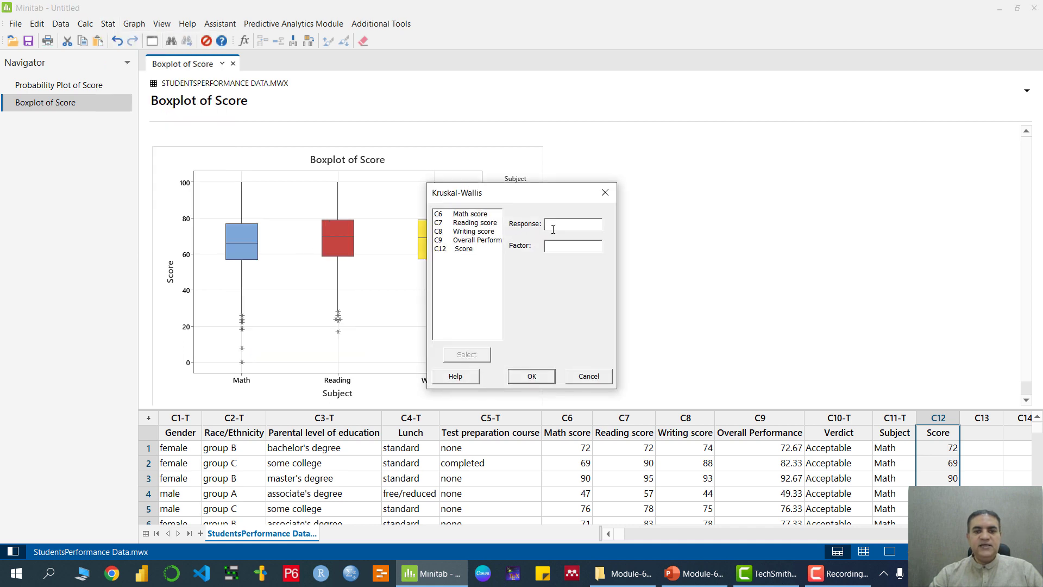
double_click(466, 249)
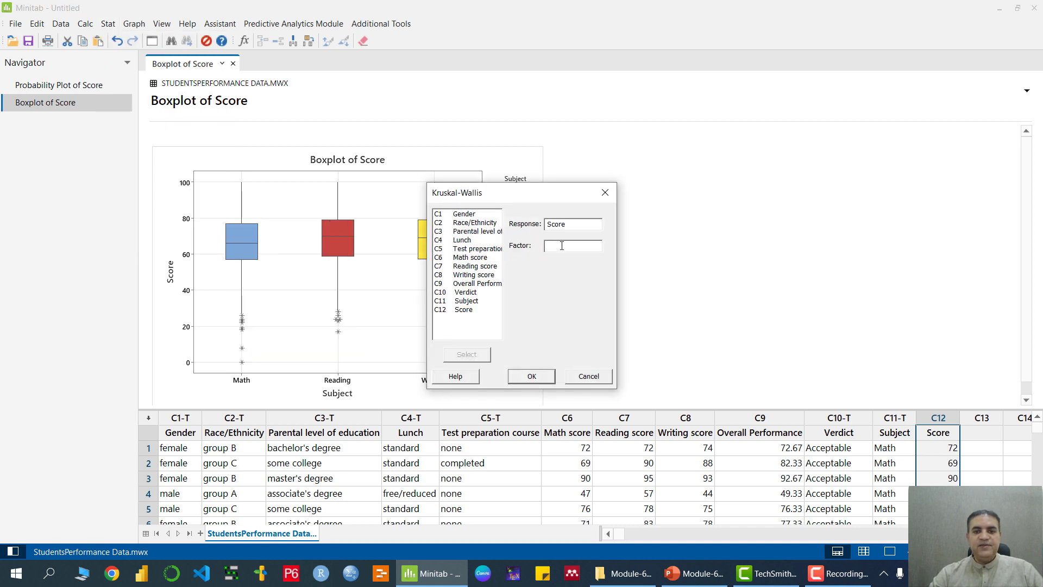
double_click(466, 301)
left_click(532, 375)
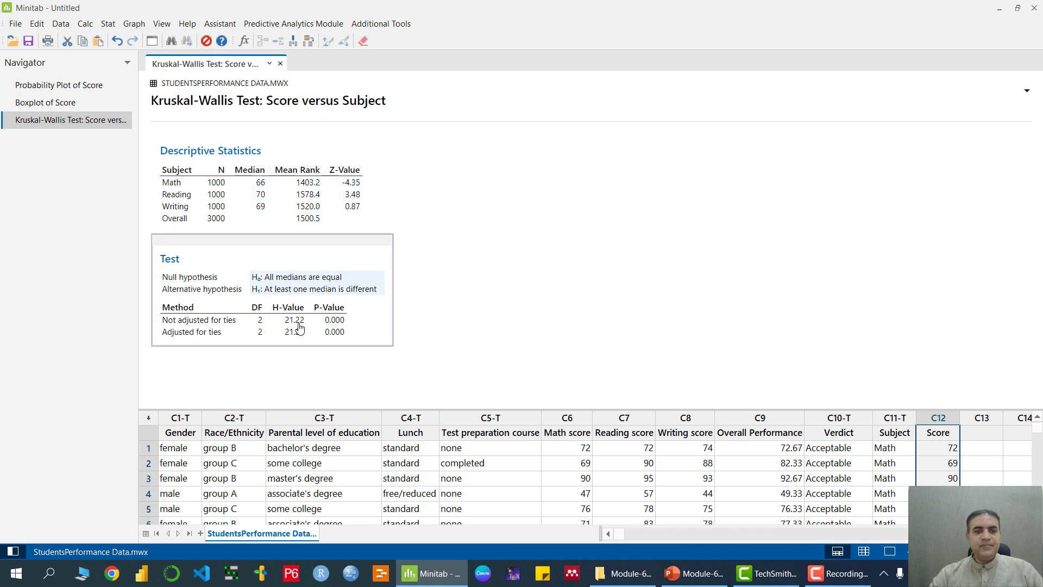
- Run Mood's Median Test with Score as the response and Subject as the factor
left_click(108, 25)
mouse_move(201, 208)
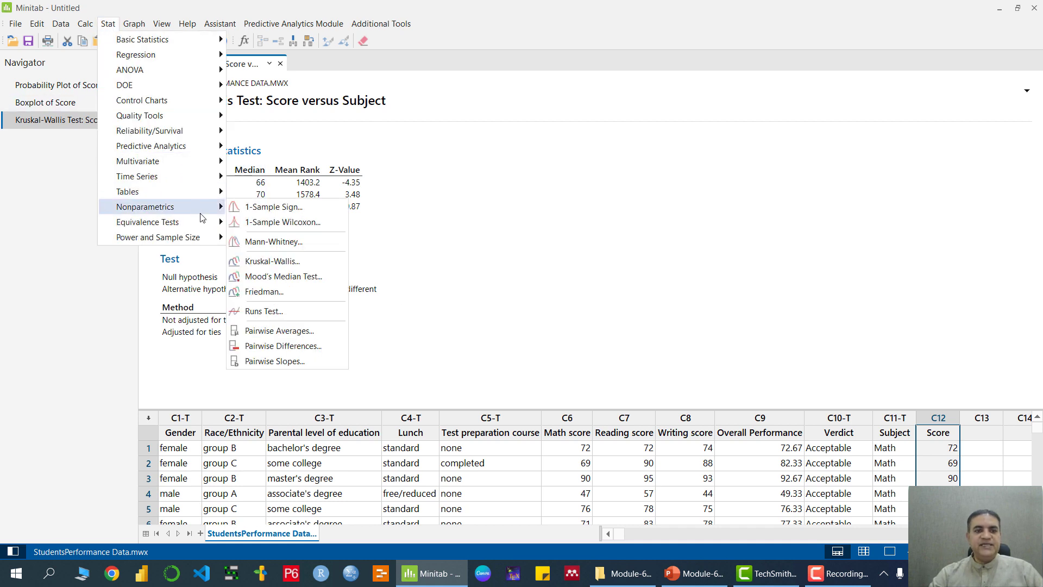
left_click(283, 276)
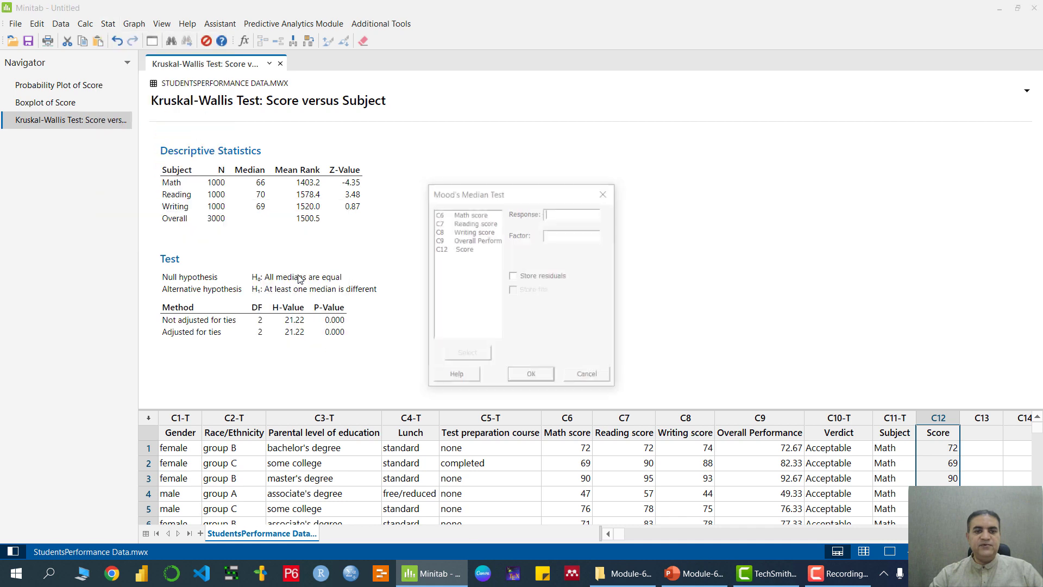
double_click(468, 250)
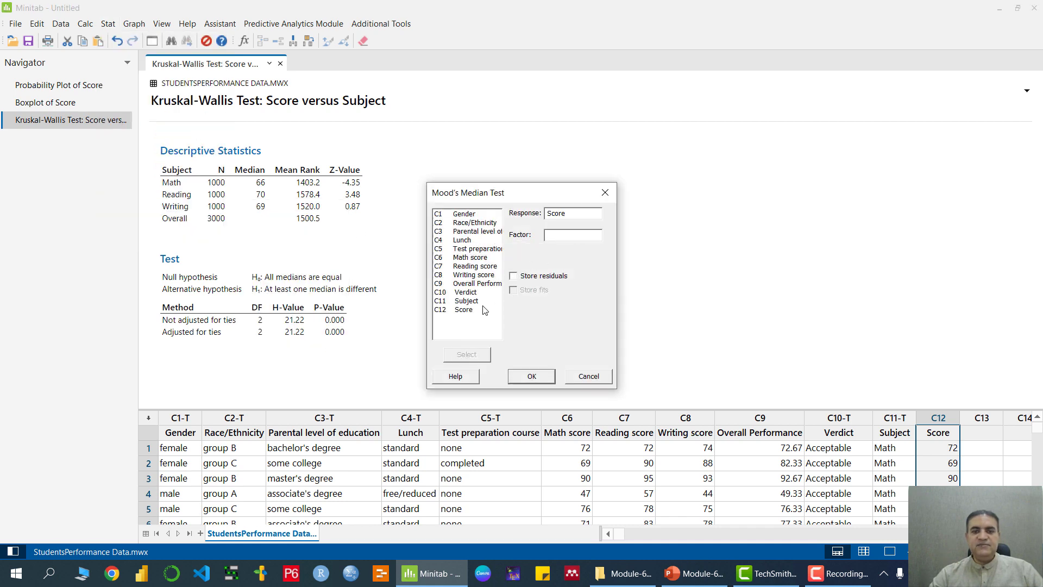
double_click(466, 301)
left_click(531, 375)
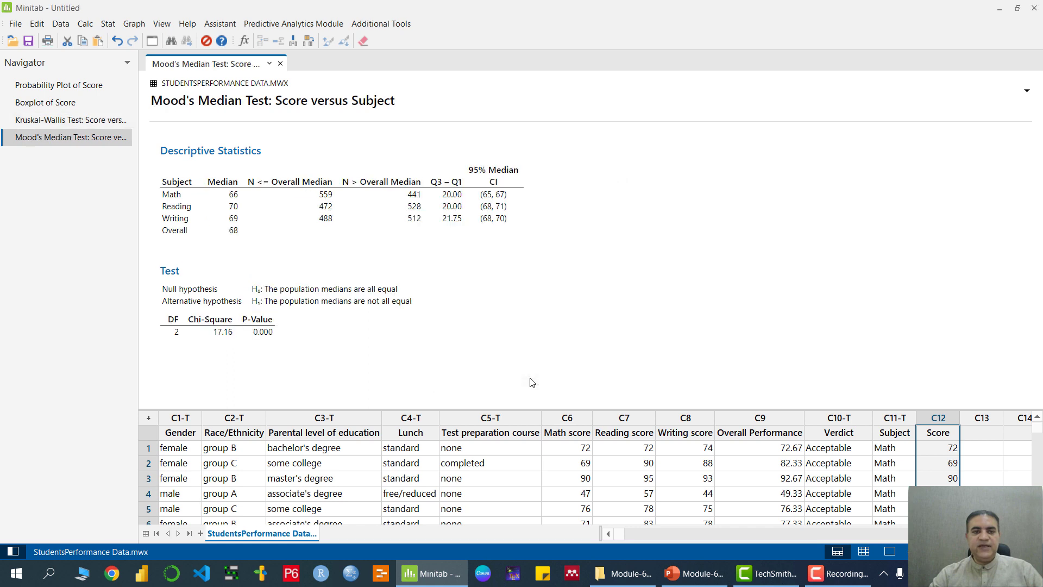
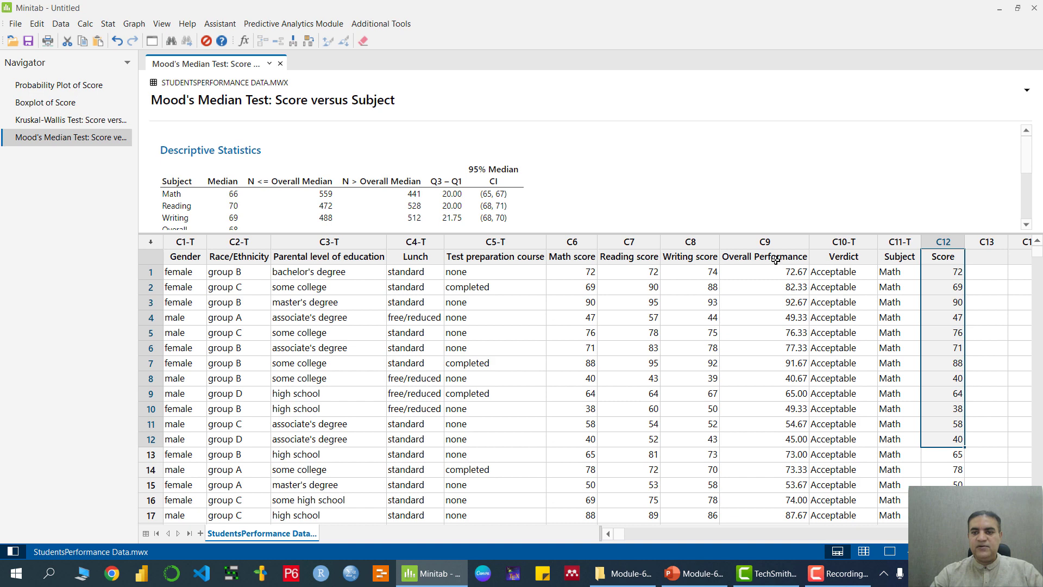
- Run an Anderson-Darling normality test on the Overall Performance column
left_click_drag(776, 260, 774, 499)
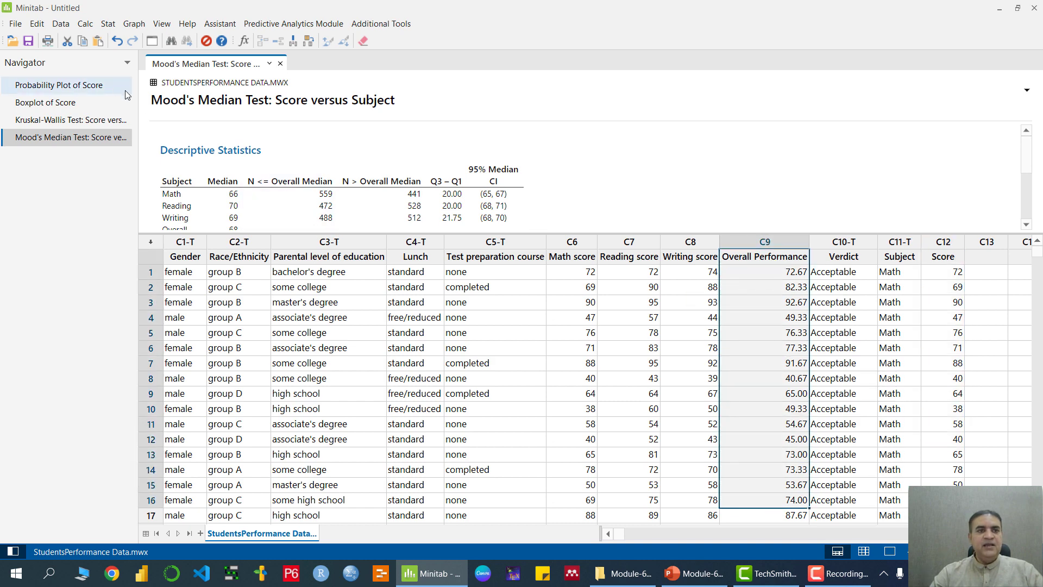
left_click(107, 24)
mouse_move(199, 43)
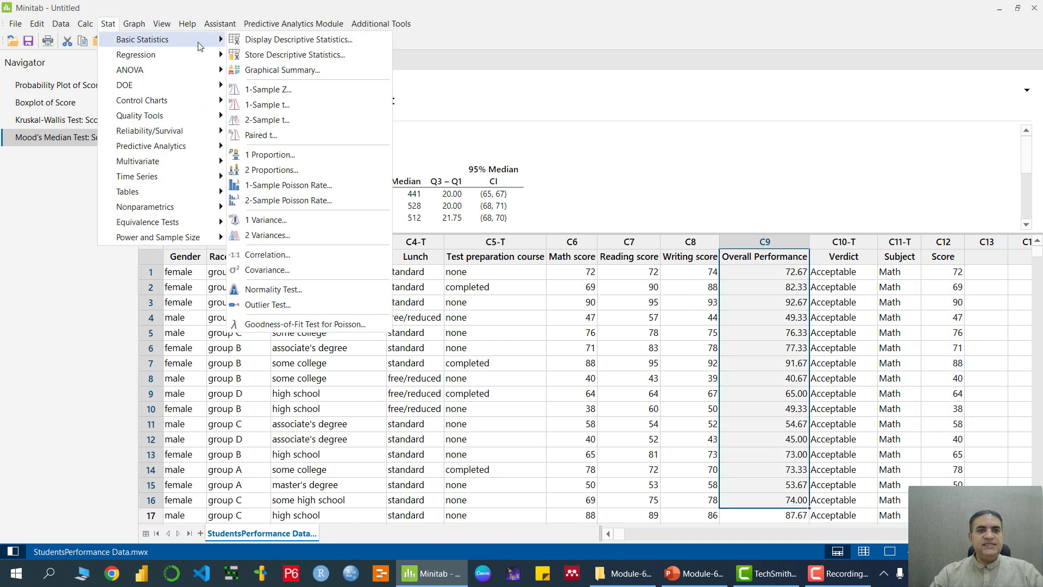
left_click(272, 289)
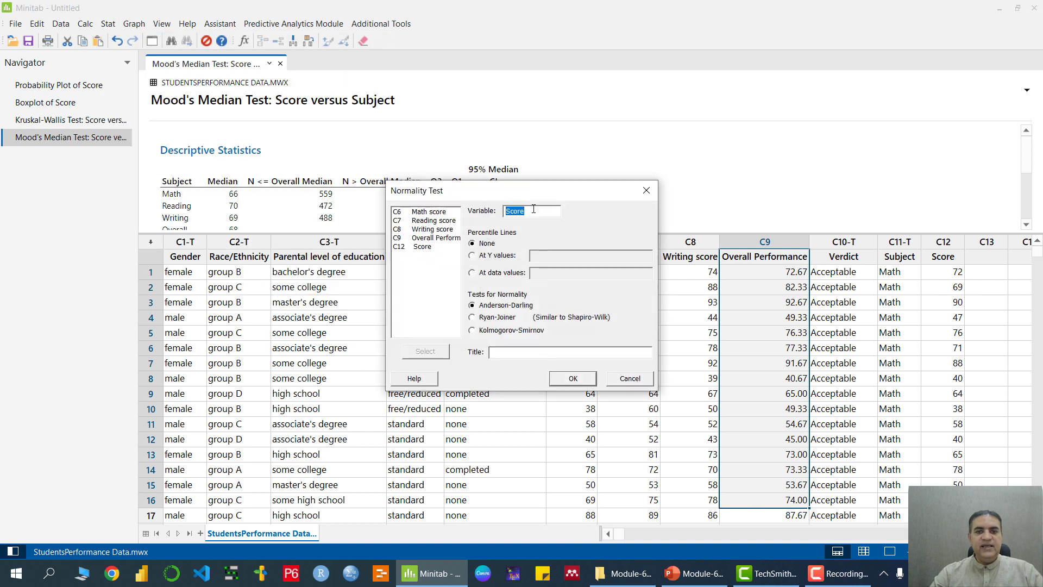
double_click(435, 238)
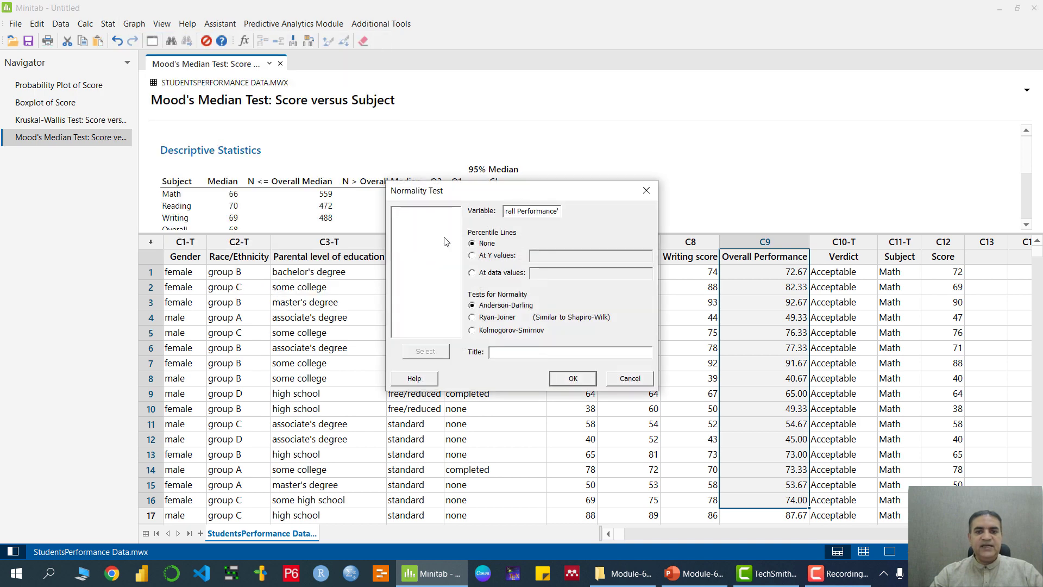
left_click(549, 355)
left_click(568, 378)
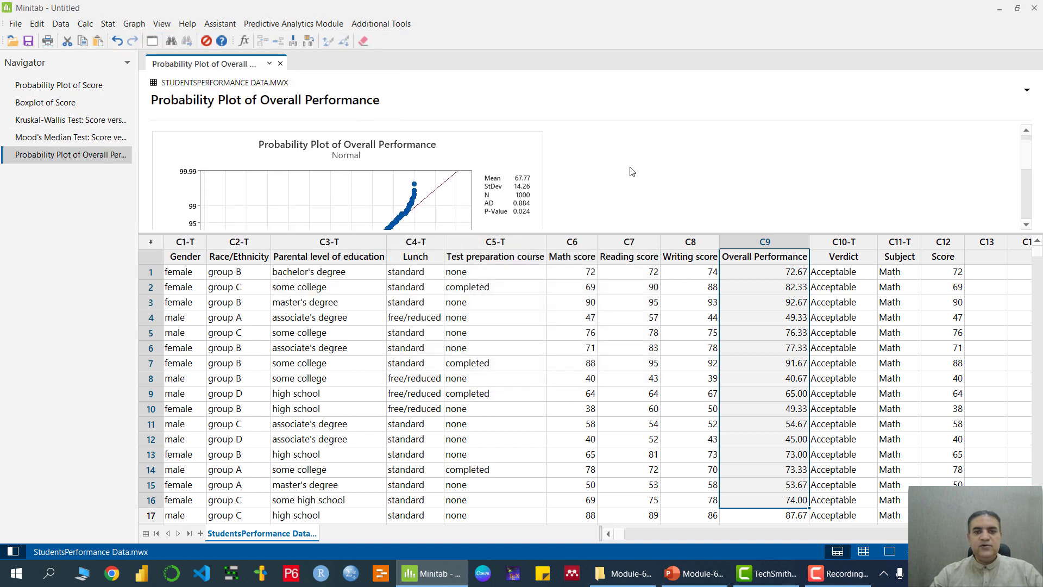
- Enlarge the probability plot of Overall Performance to examine its fit and P-Value, leaving the graph unedited
double_click(519, 173)
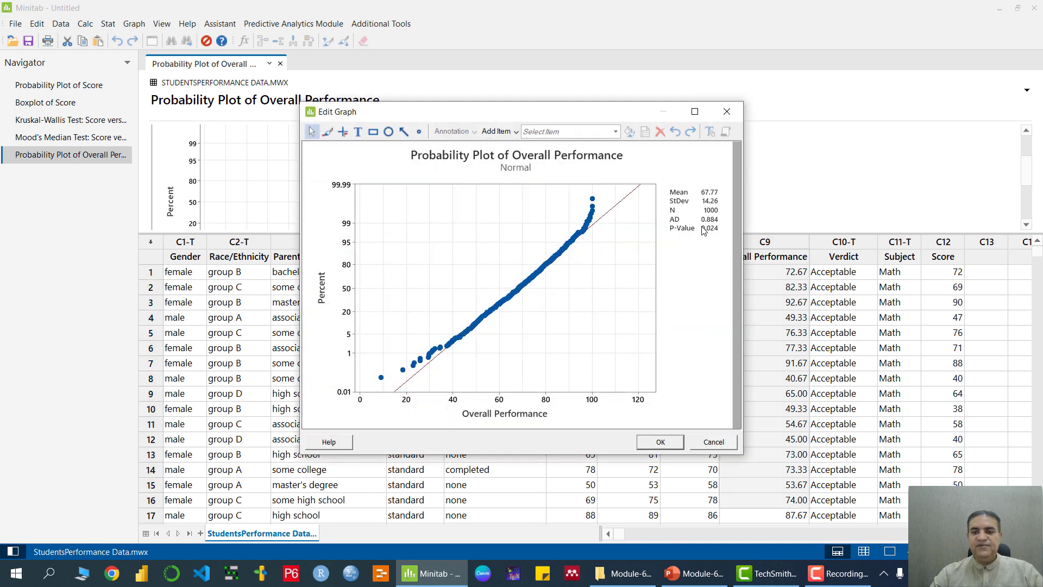
left_click(715, 442)
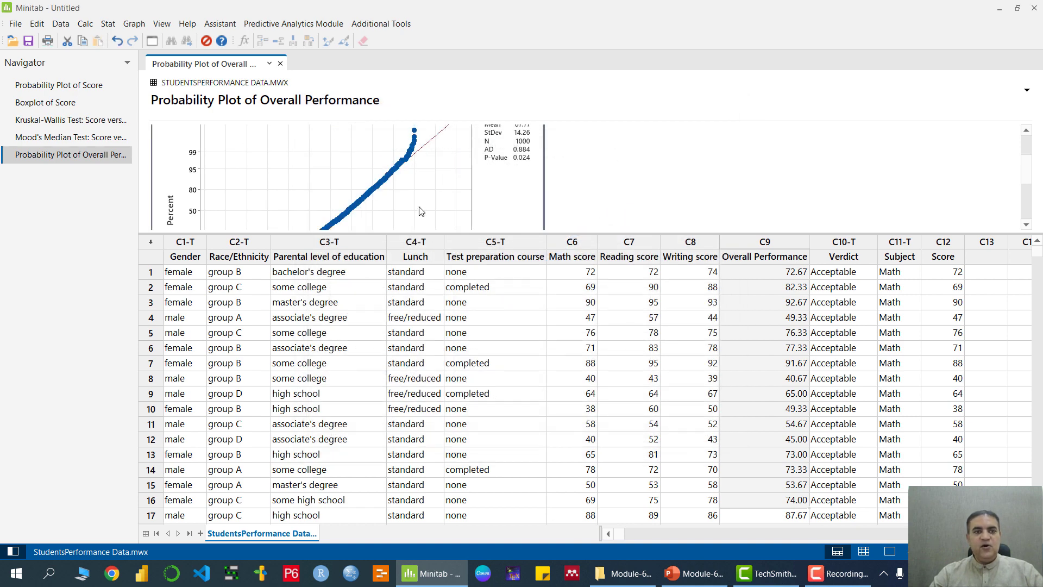
- Run a 1-Sample Sign test on Overall Performance with a test median of 70 and a less-than alternative, and view the test result
left_click(108, 24)
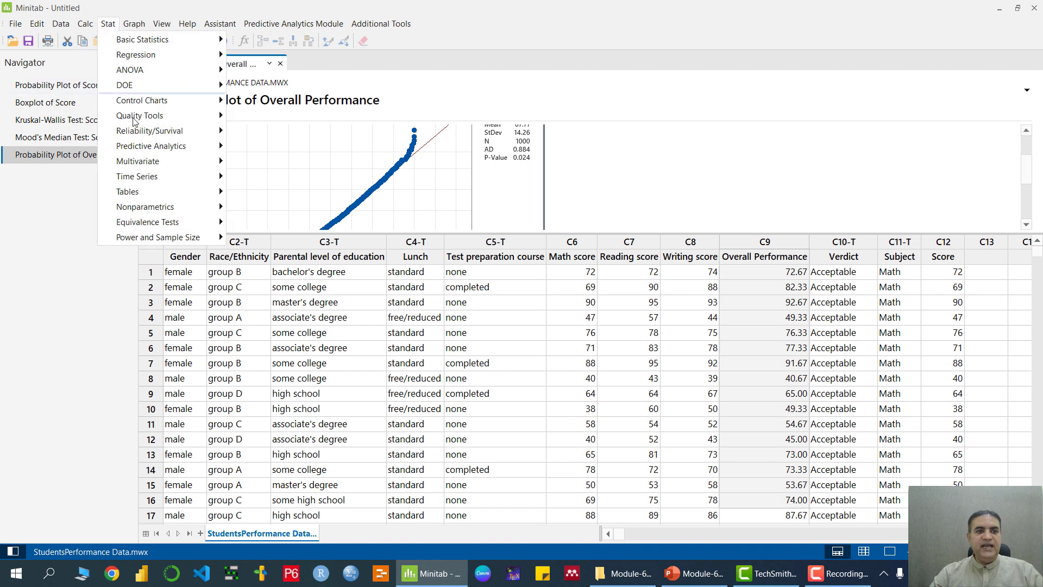
mouse_move(196, 211)
left_click(274, 207)
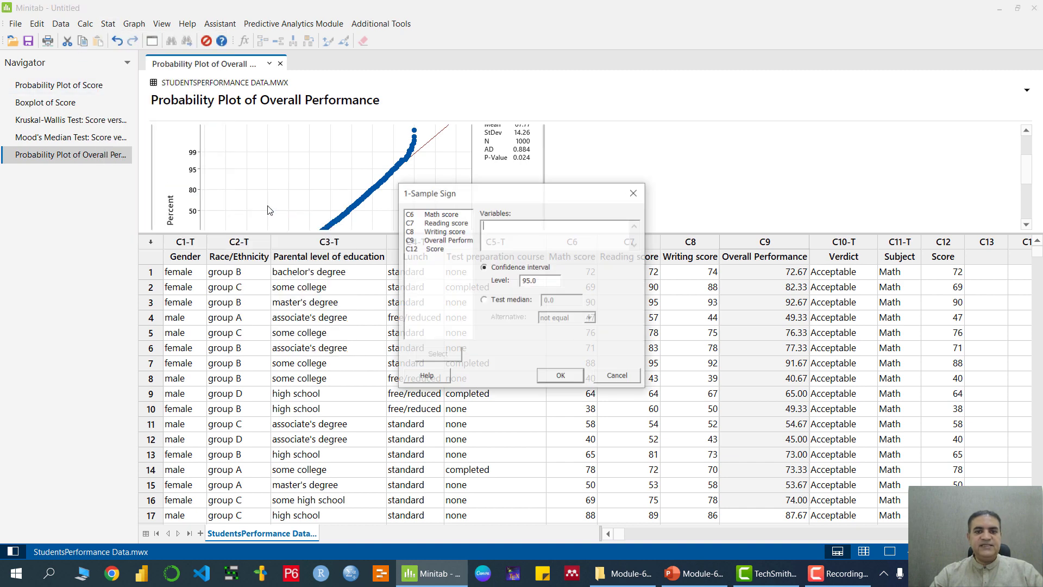
double_click(447, 240)
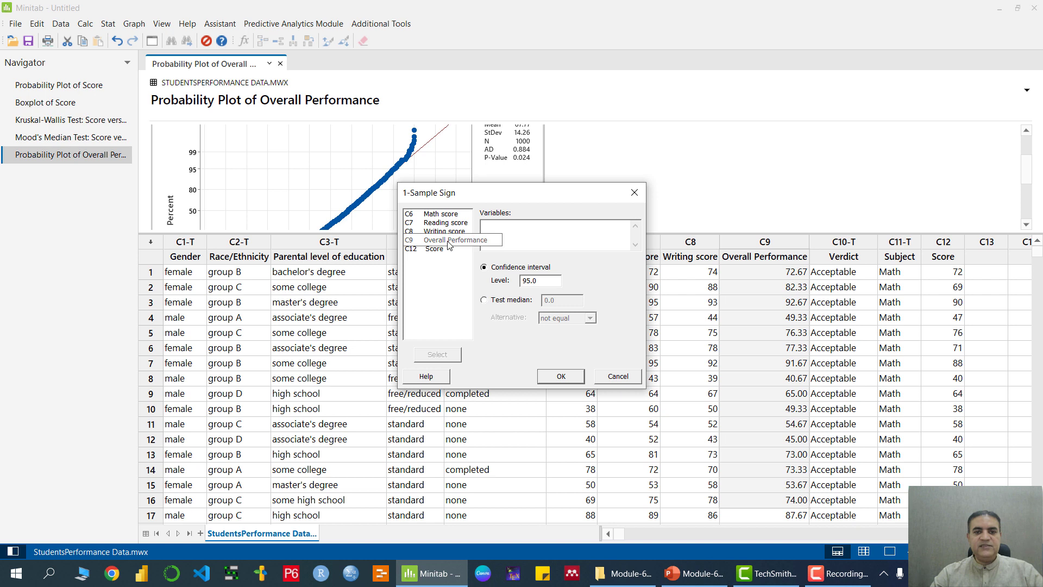
left_click(505, 302)
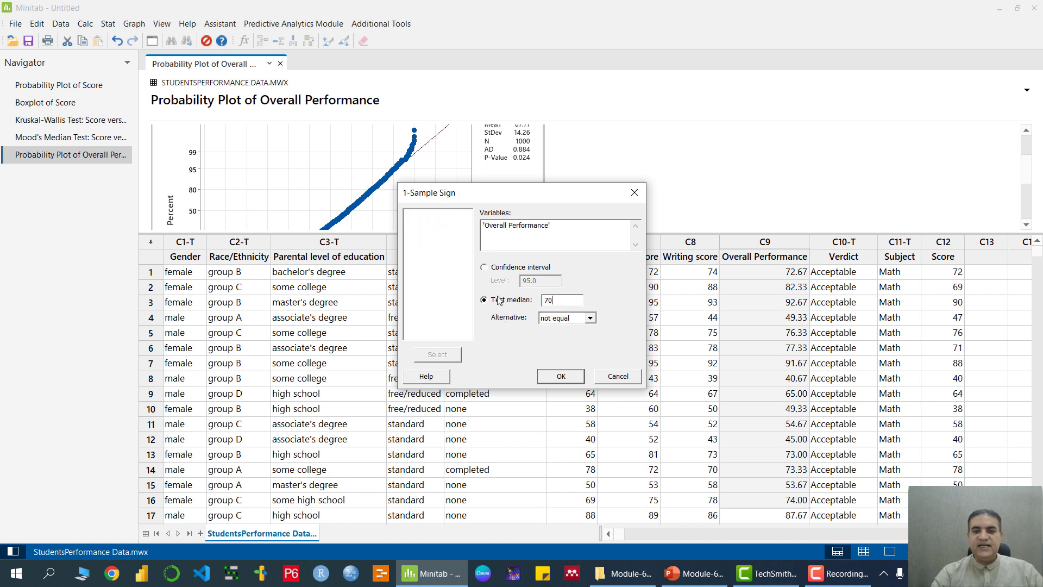
left_click(716, 570)
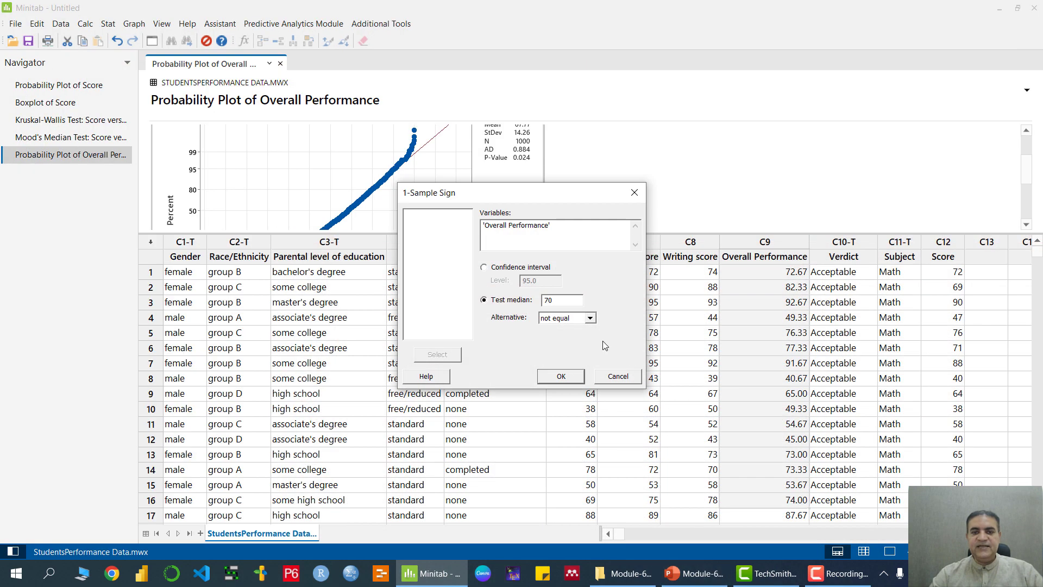
left_click(595, 322)
left_click(558, 329)
left_click(570, 375)
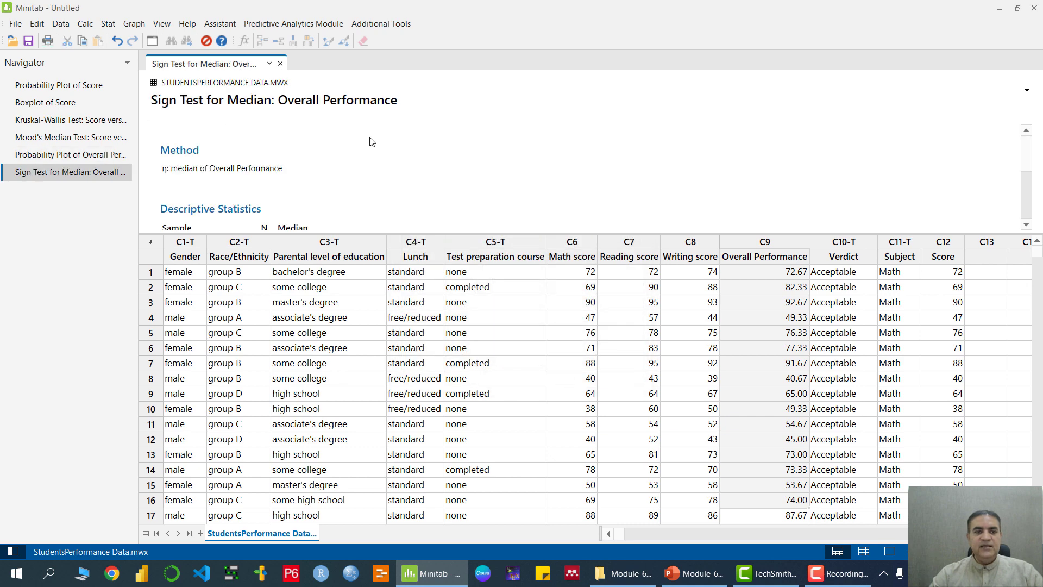
scroll(372, 142, "down", 4)
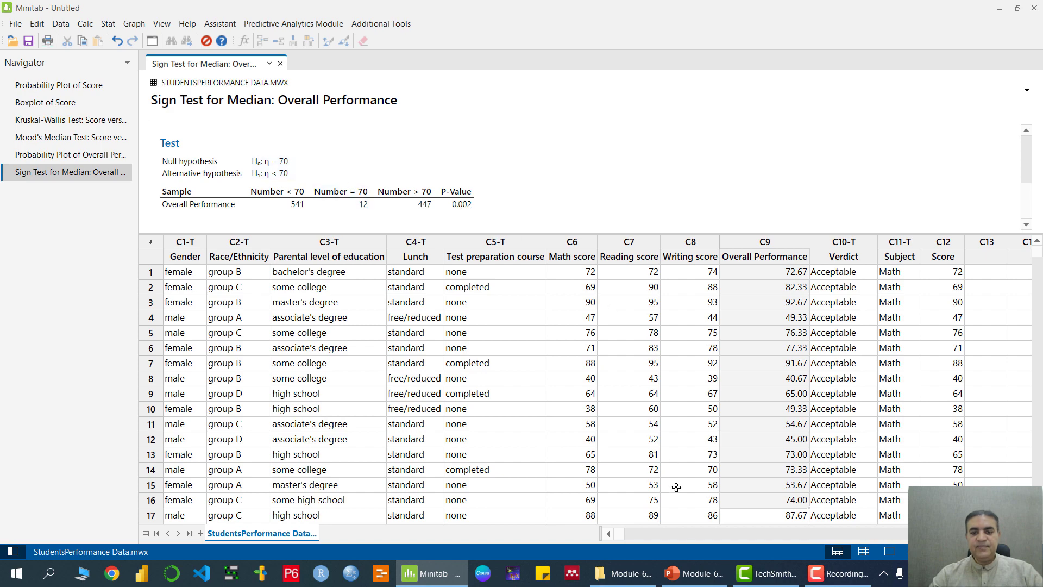
- Switch to PowerPoint, present the hypotheses slide and underline the Hypothesis 3 statement in ink, discarding the annotations on exit
left_click(696, 577)
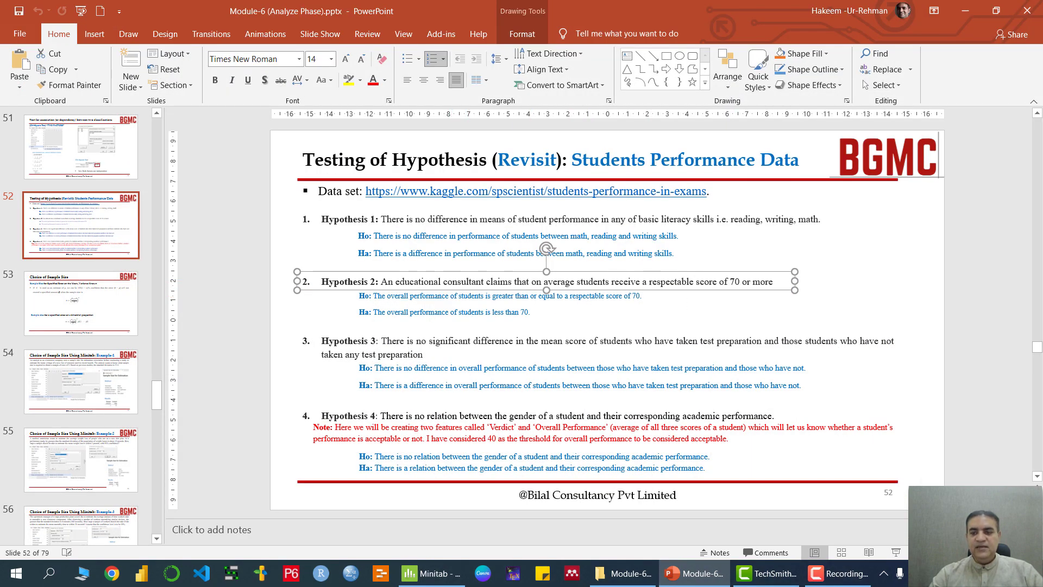
left_click(896, 552)
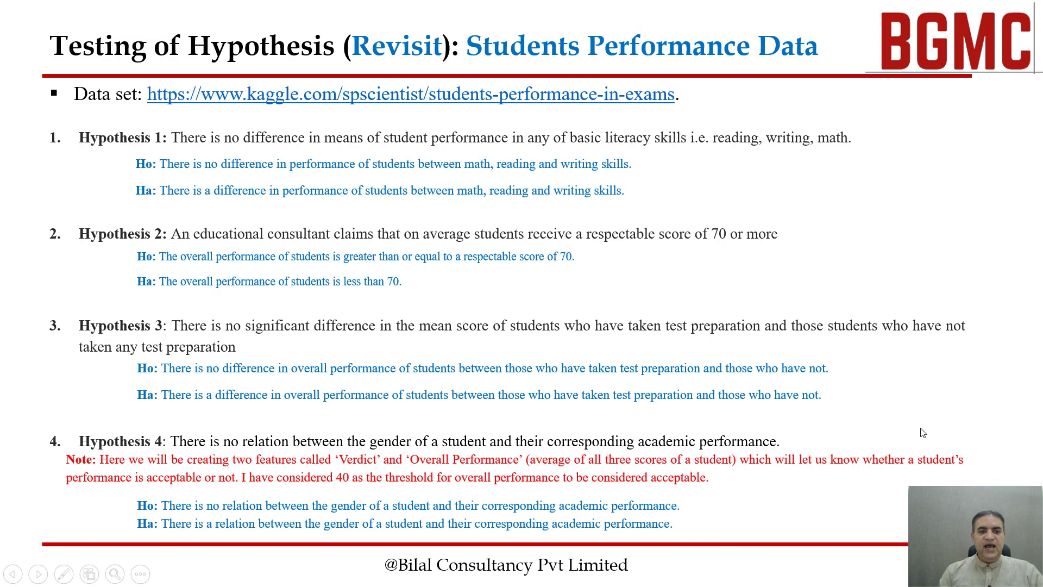
key("ctrl+l")
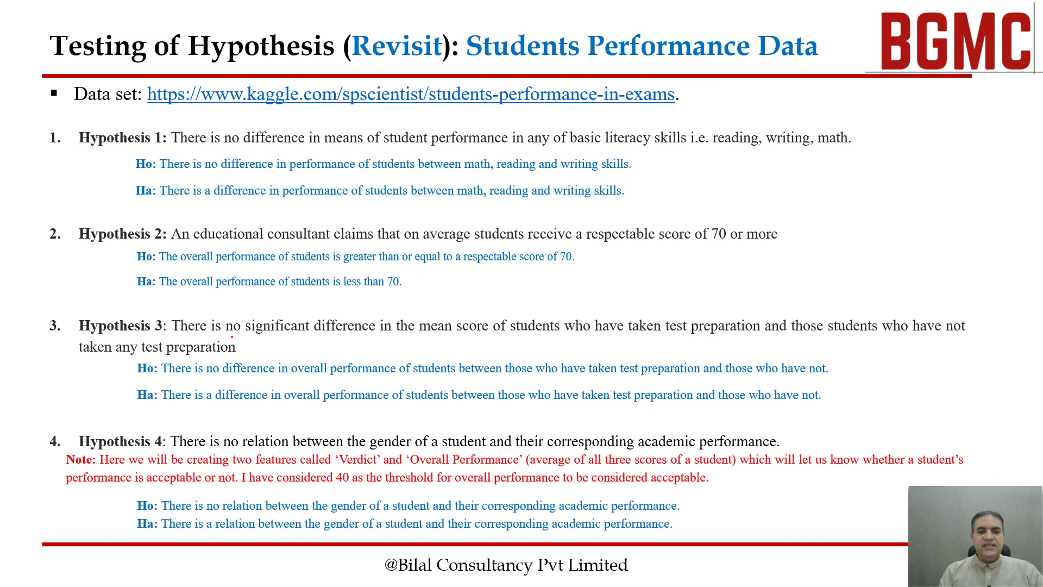
left_click_drag(274, 340, 730, 335)
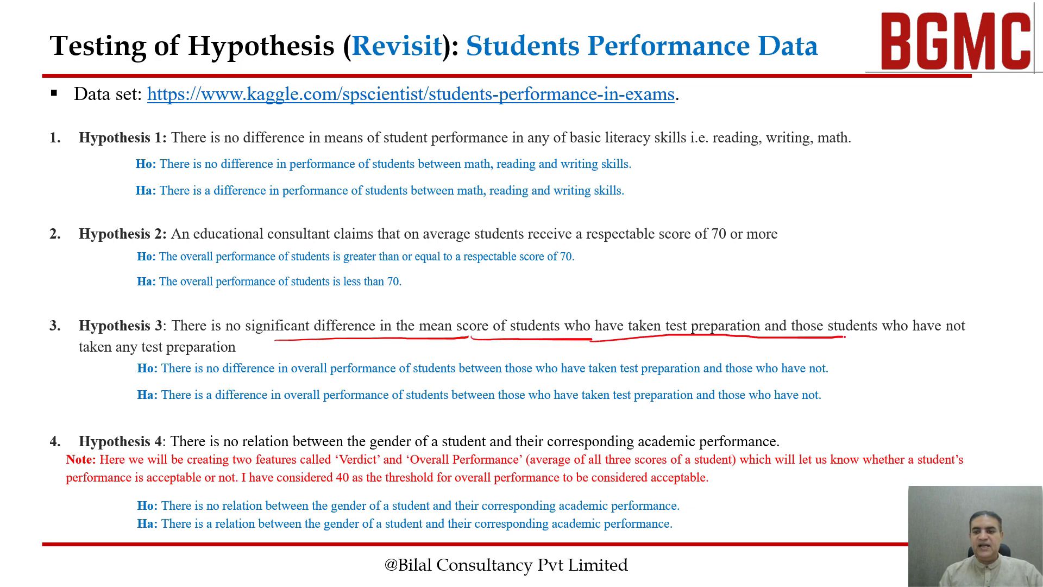
left_click_drag(844, 337, 975, 337)
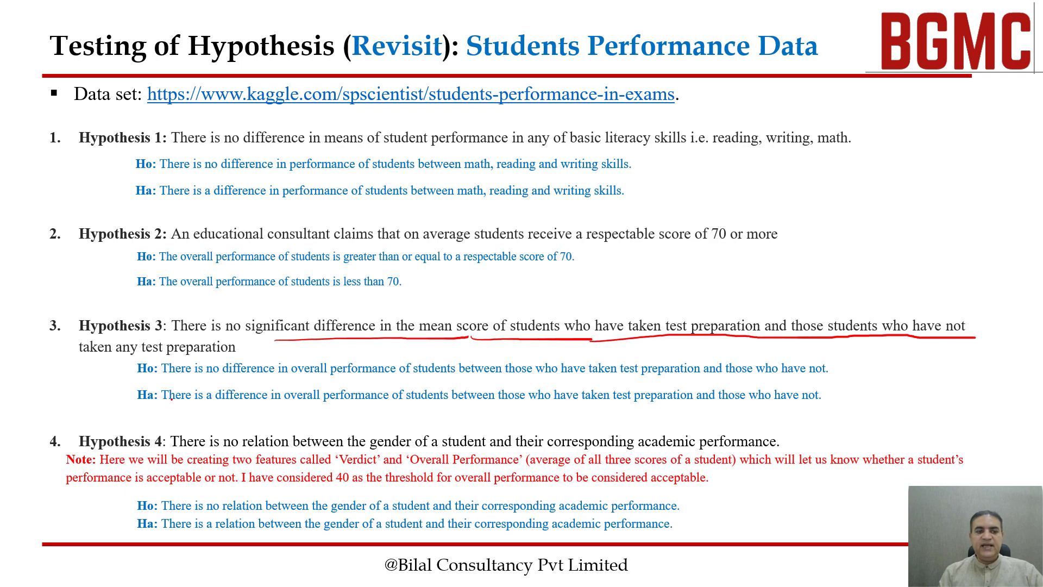
left_click_drag(124, 357, 247, 358)
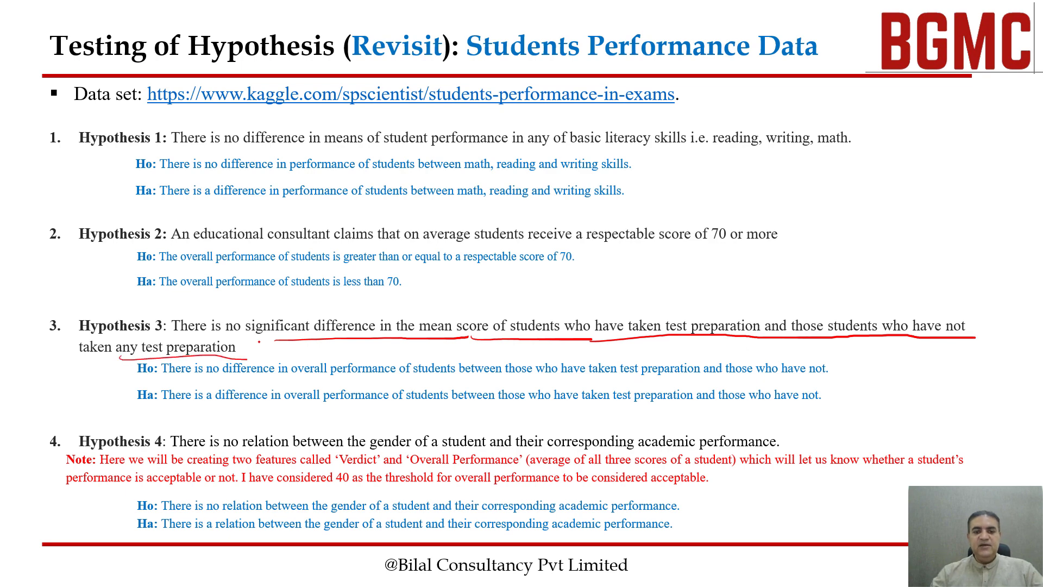
key("Escape")
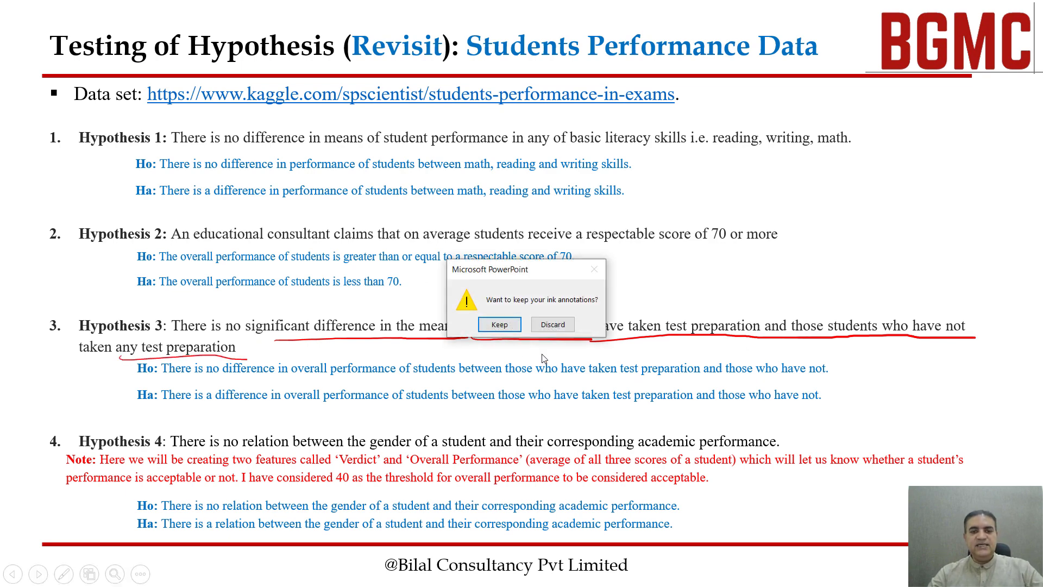
left_click(553, 325)
- Return to Minitab and examine the none and completed entries in the Test preparation course column
left_click(433, 573)
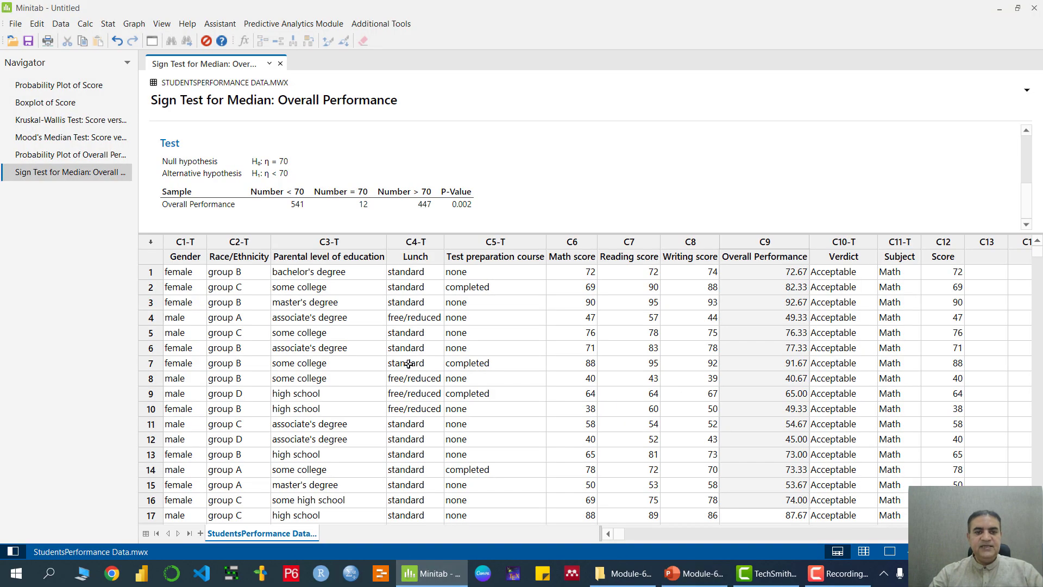
left_click_drag(498, 271, 505, 394)
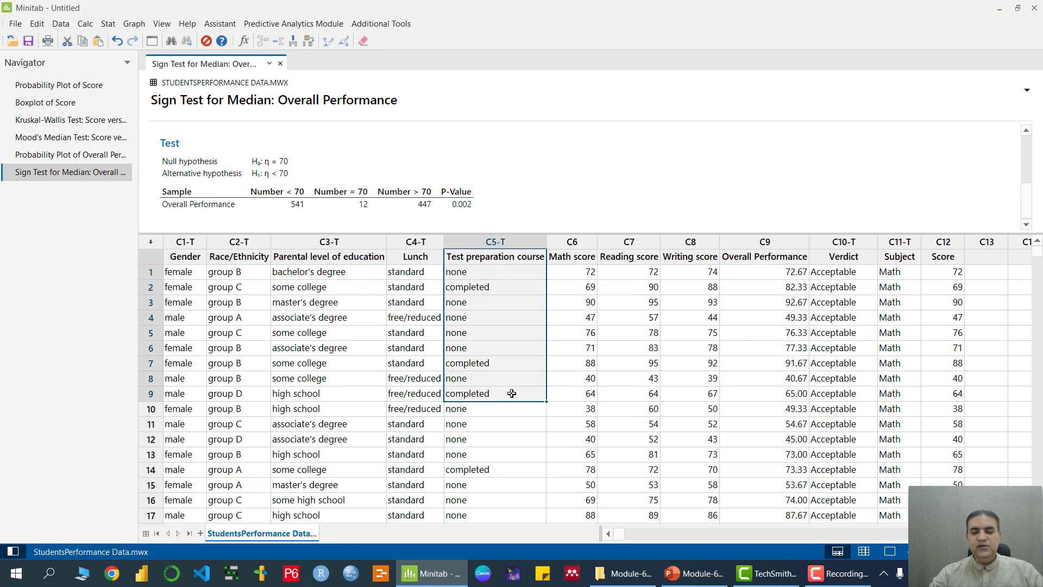
left_click(475, 273)
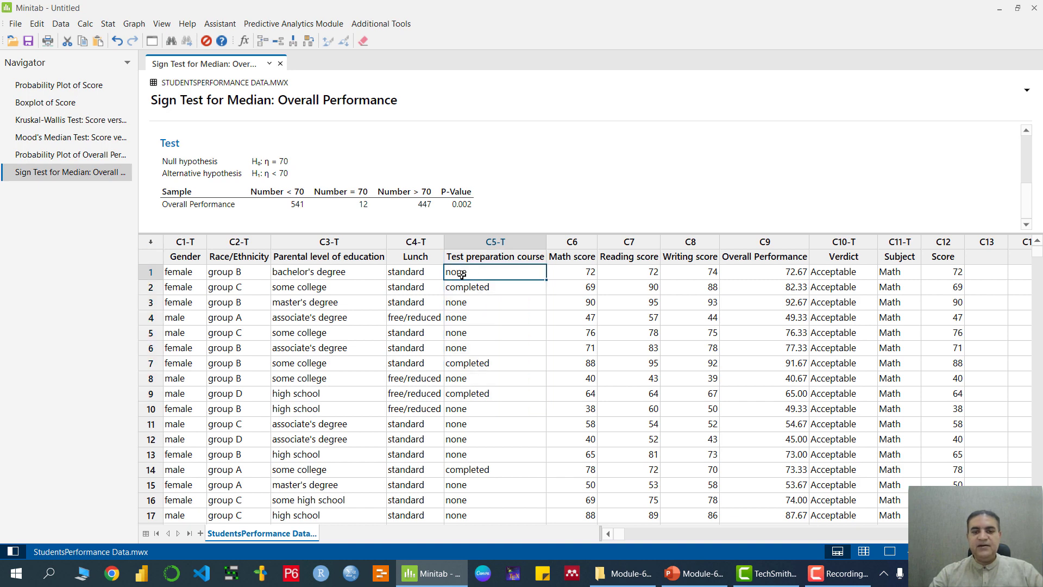
left_click(497, 287)
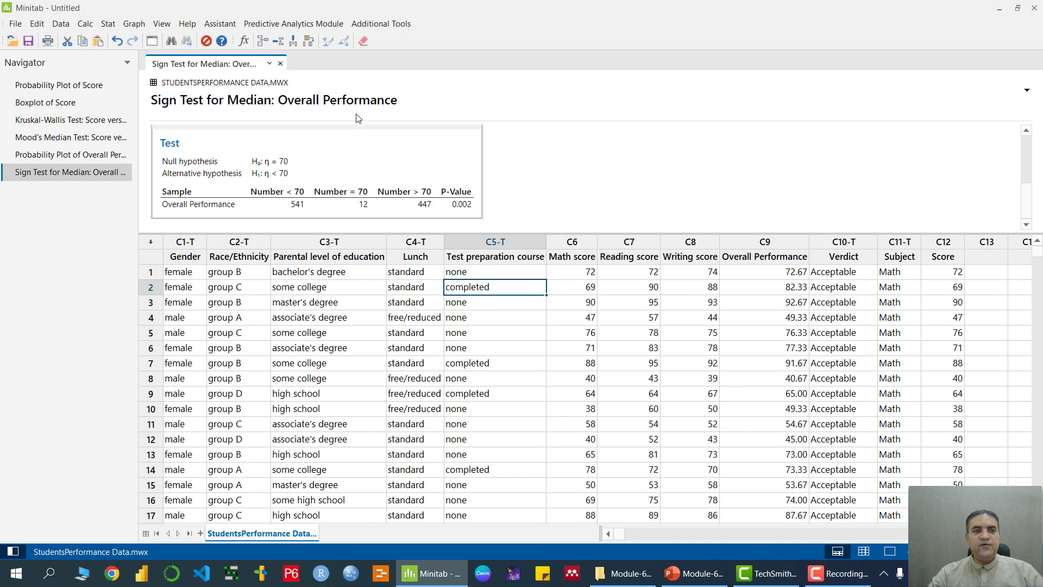
left_click(108, 25)
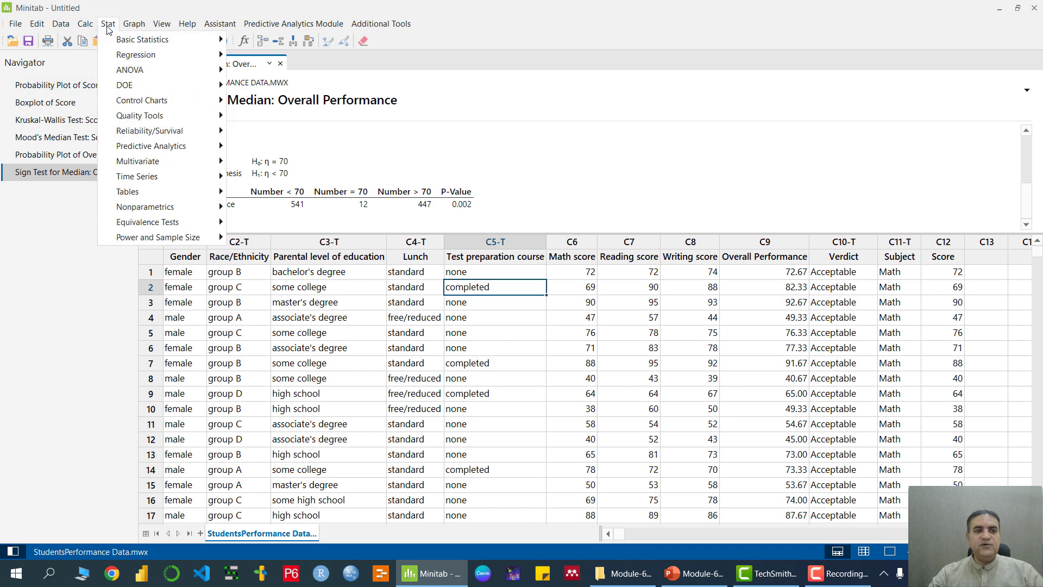
mouse_move(165, 206)
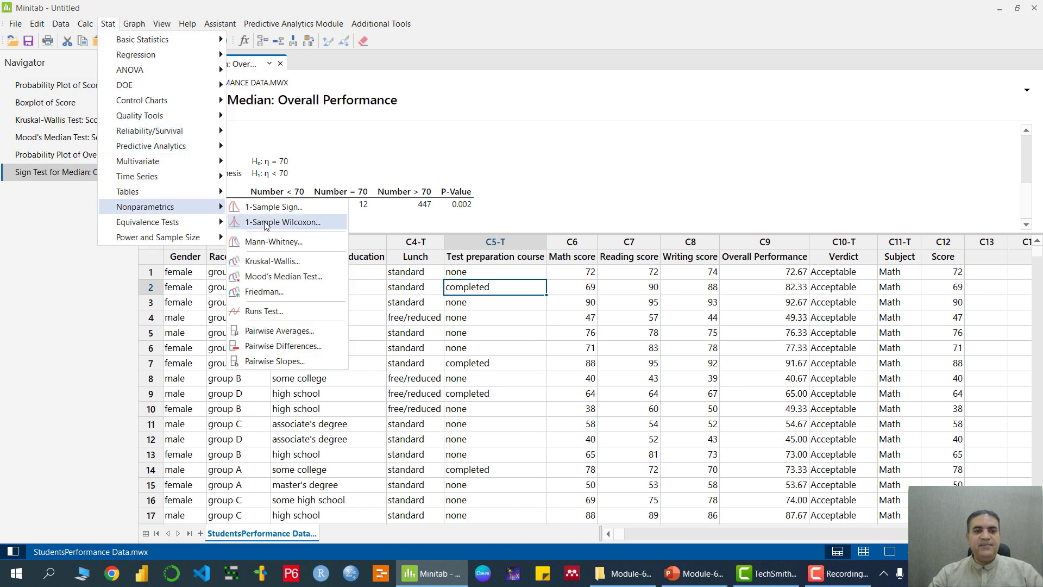
left_click(273, 242)
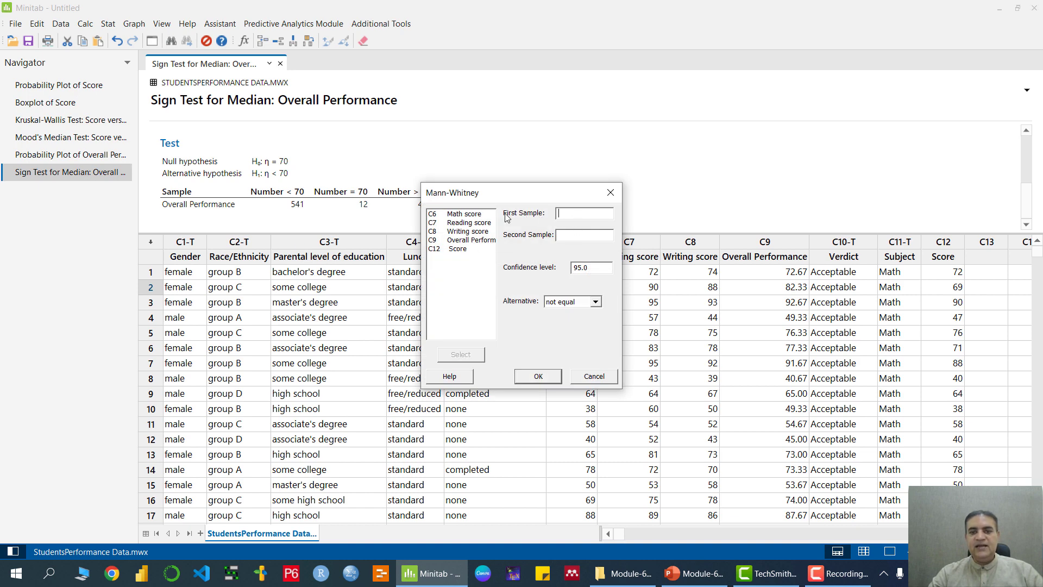
left_click_drag(522, 198, 381, 47)
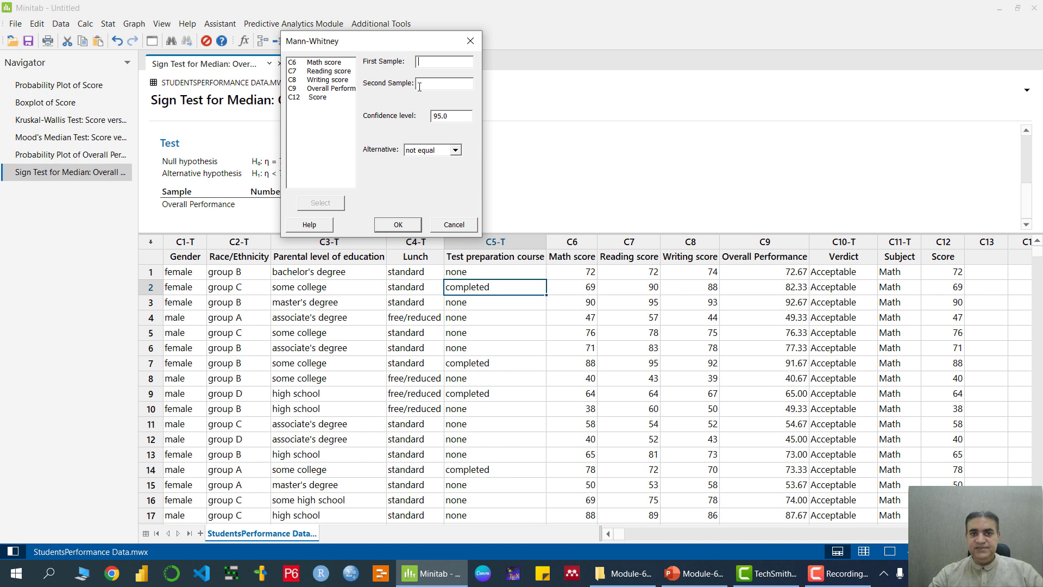
left_click(454, 225)
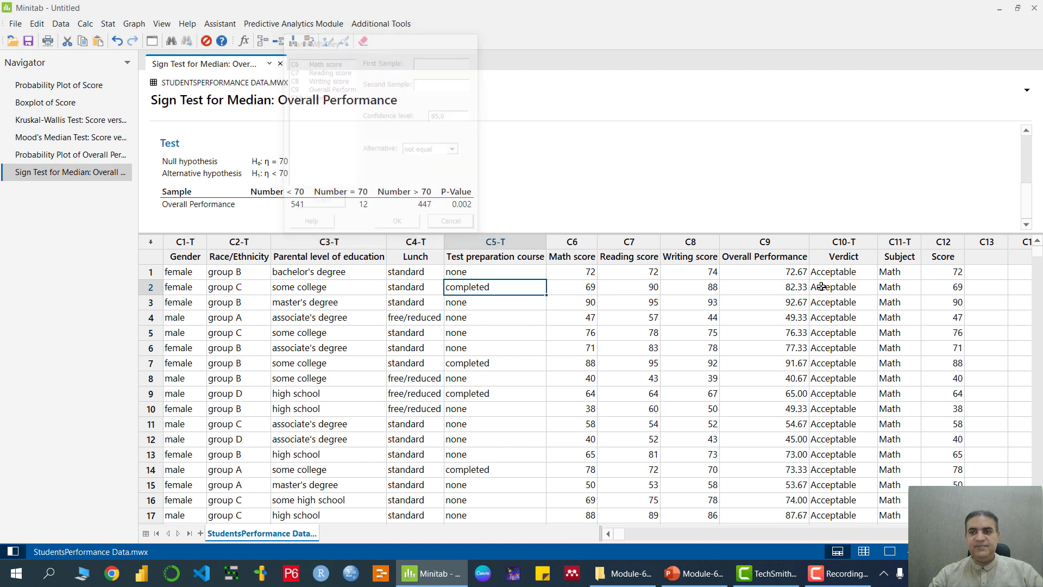
left_click(991, 259)
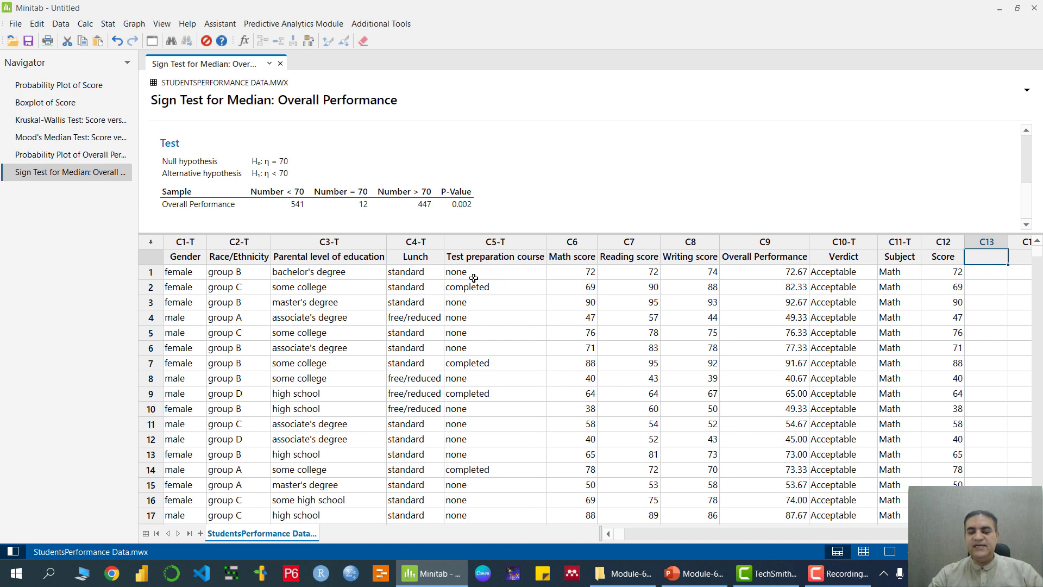
left_click(1014, 258)
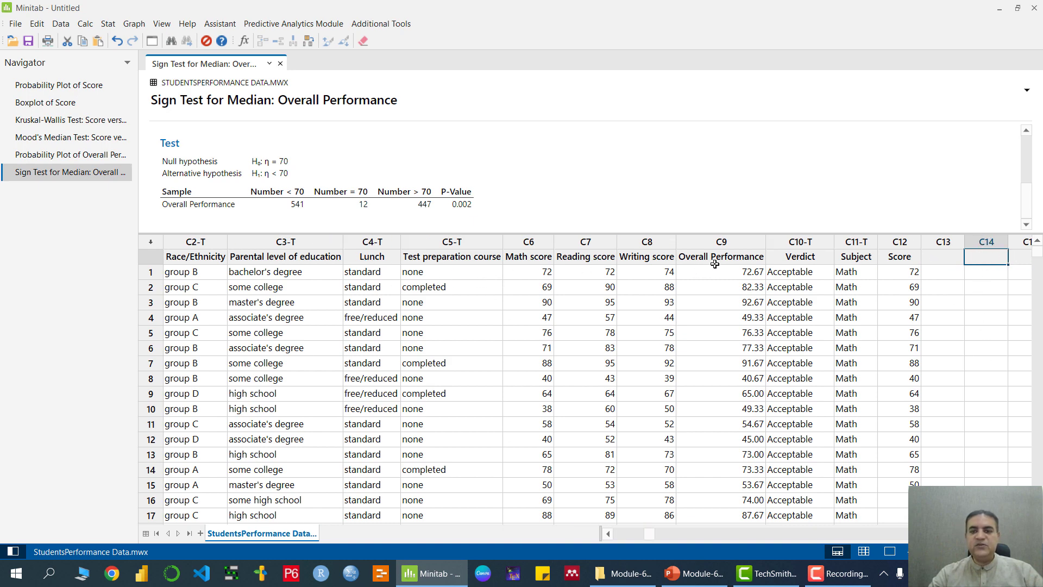
left_click_drag(718, 257, 727, 396)
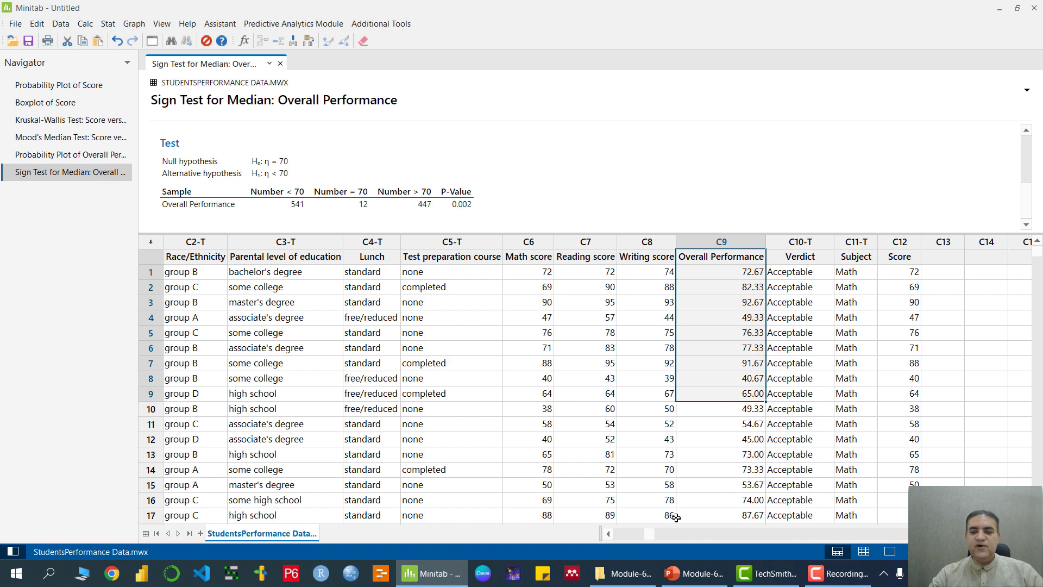
- Set up a 2-Sample t test with both samples in one column, Overall Performance as the samples and Test preparation course as the sample IDs
left_click(104, 25)
mouse_move(155, 41)
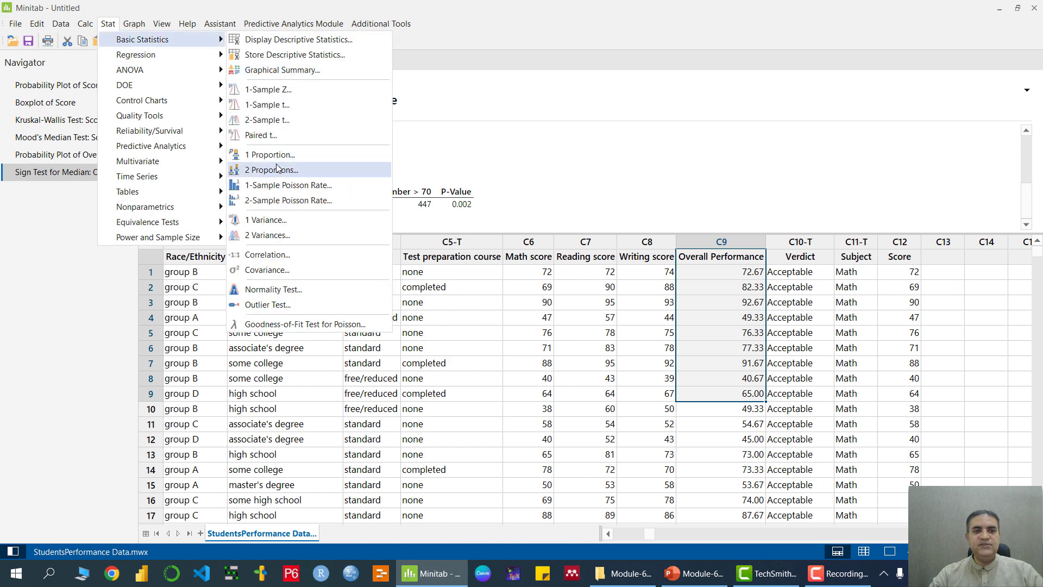
left_click(261, 119)
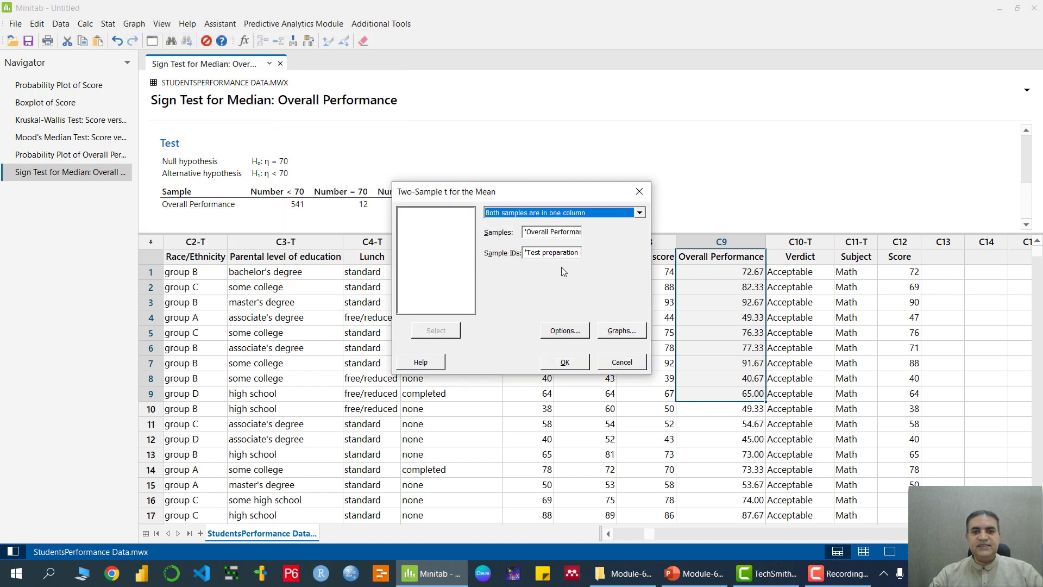
left_click(548, 233)
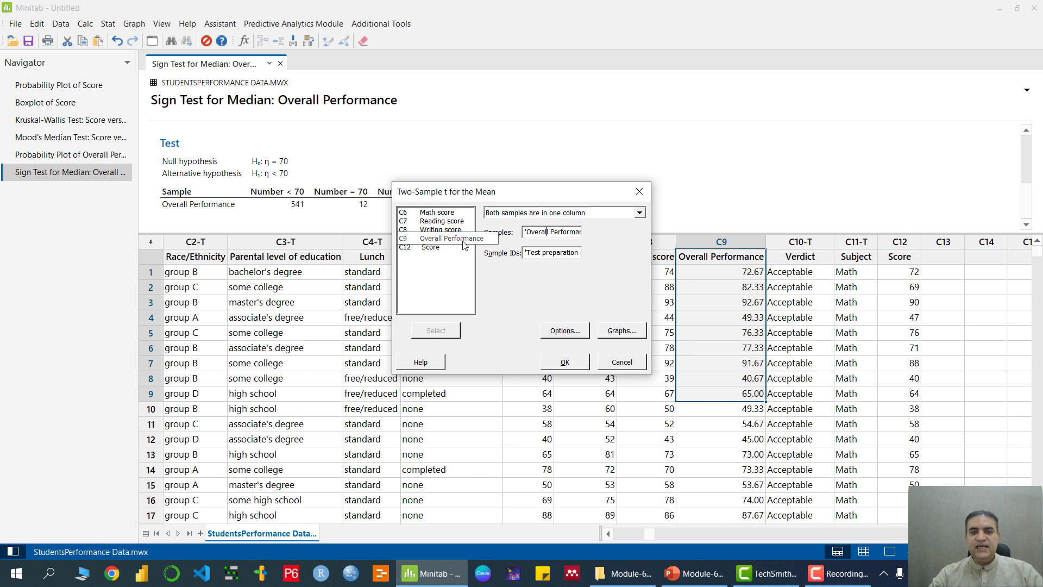
left_click(542, 229)
key("Delete")
key("Delete")
key("Delete")
key("Delete")
key("Delete")
key("Delete")
key("Delete")
key("Delete")
key("Delete")
key("Delete")
key("Delete")
key("Delete")
key("Delete")
key("Delete")
key("Delete")
key("Delete")
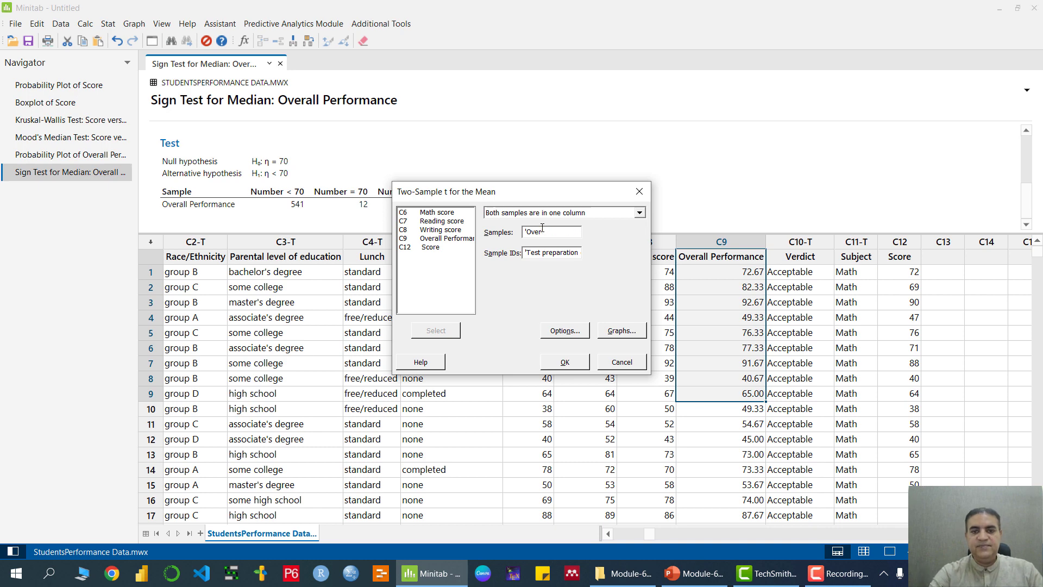
double_click(442, 238)
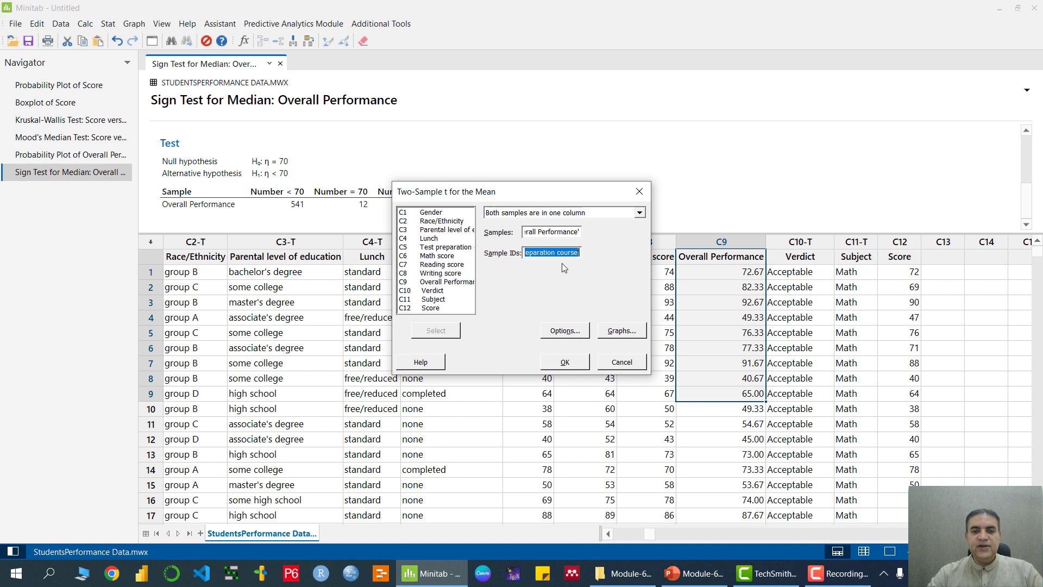
- Run the 2-Sample t test assuming equal variances, and enlarge the output area to show the statistics, difference estimate and test result together
key("Tab")
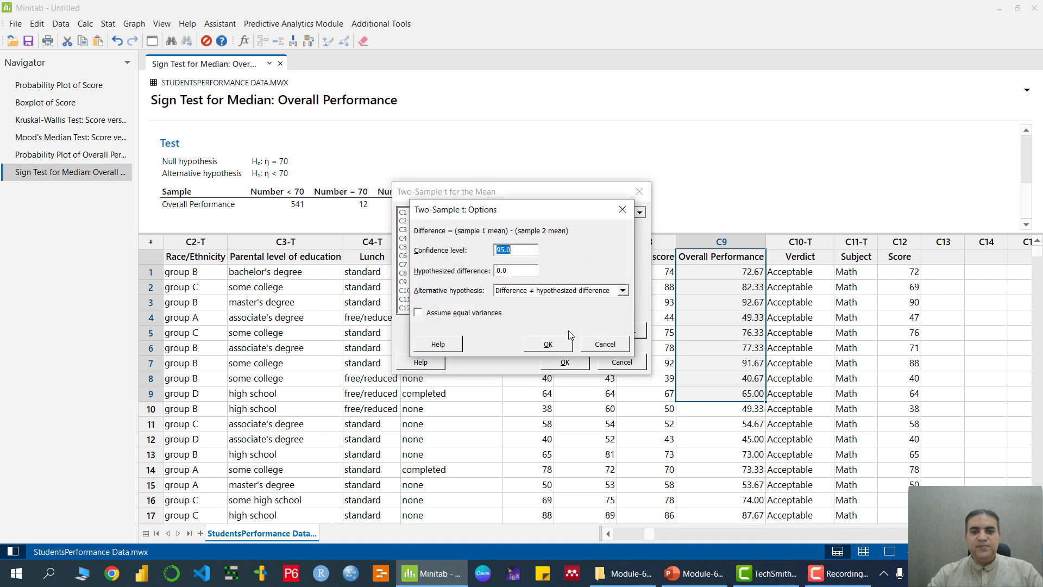
left_click(486, 313)
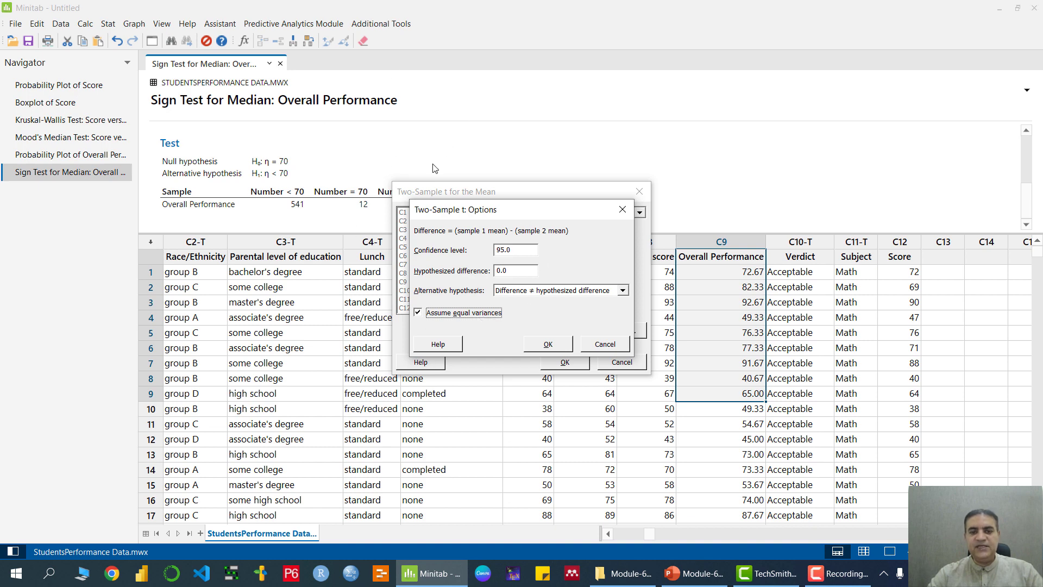
left_click(550, 346)
left_click(567, 363)
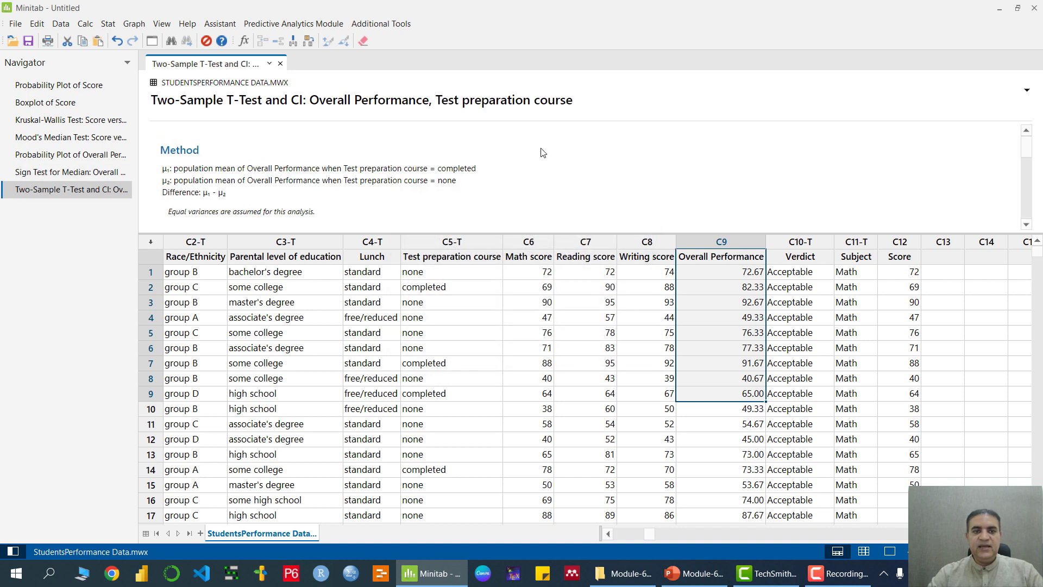
scroll(545, 153, "down", 5)
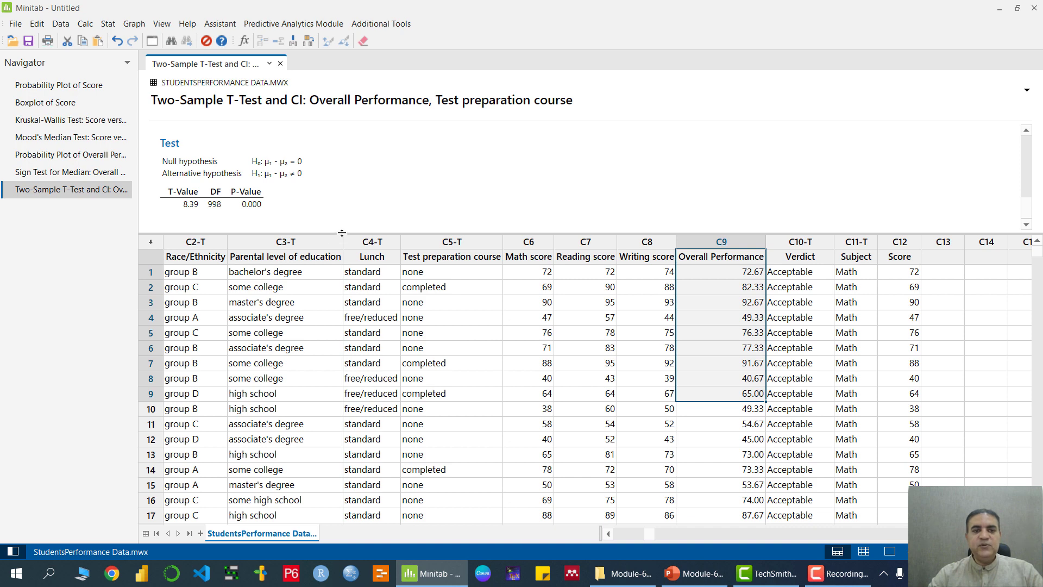
left_click_drag(342, 233, 370, 431)
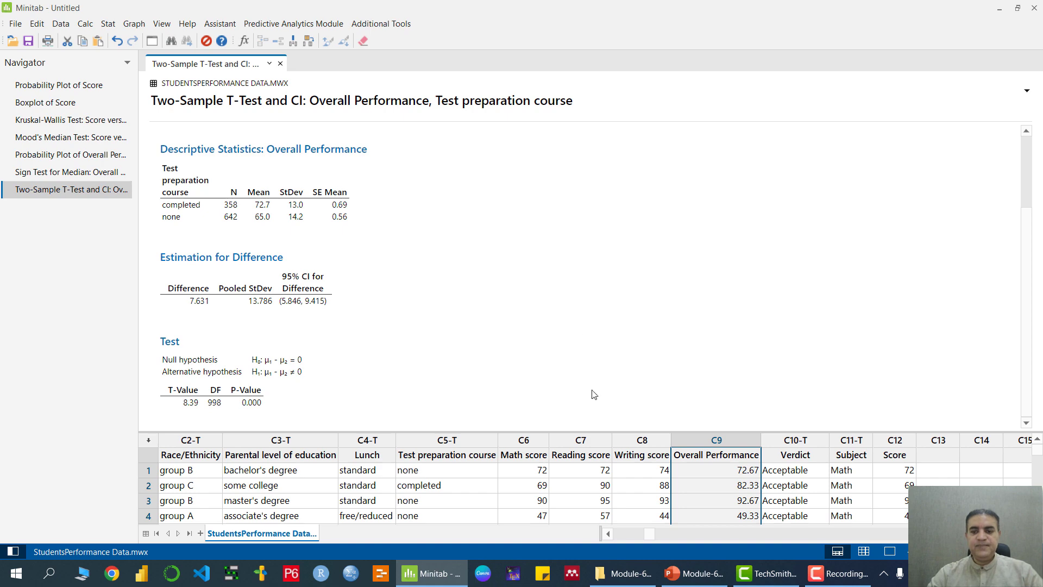
- Switch to PowerPoint, present the hypotheses slide and underline the Hypothesis 4 statement on gender and academic performance in ink
left_click(694, 573)
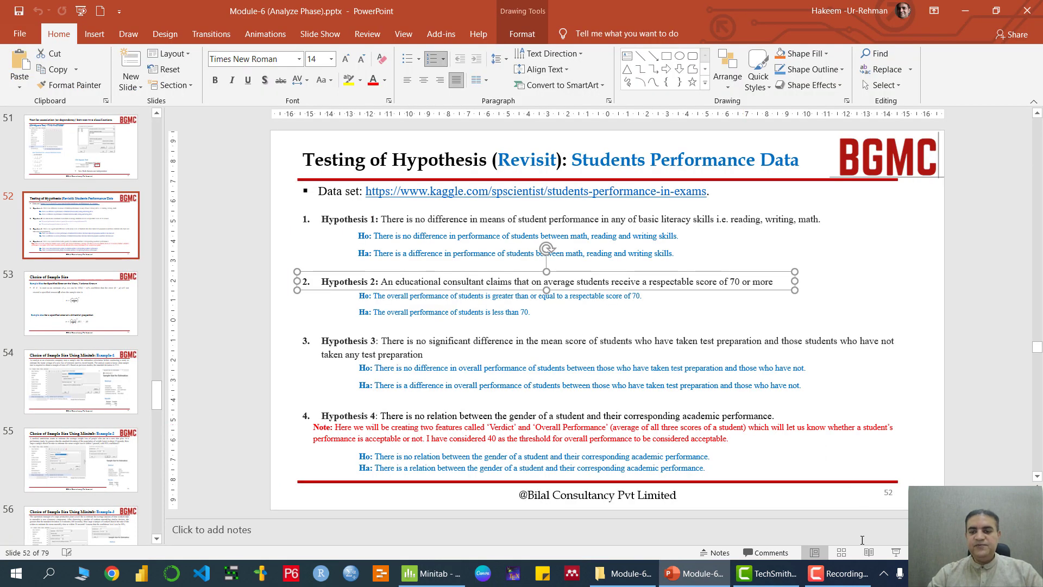
left_click(895, 552)
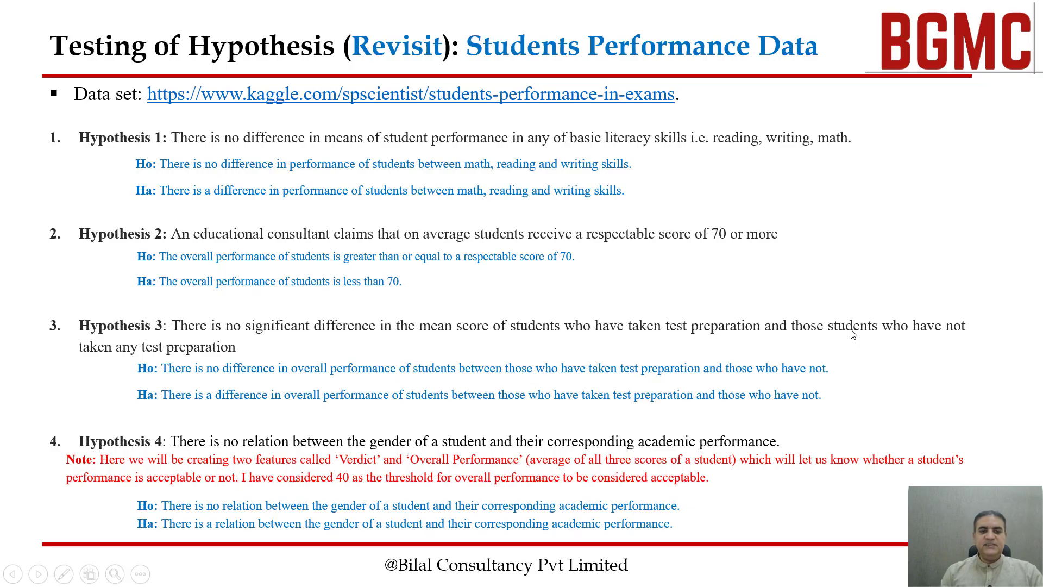
key("ctrl+p")
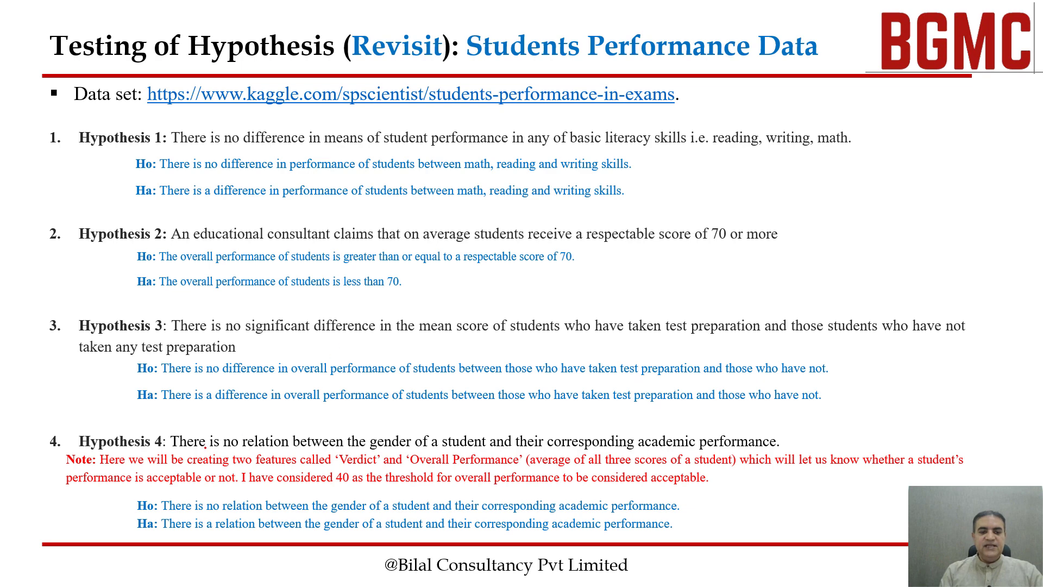
left_click_drag(211, 458, 355, 445)
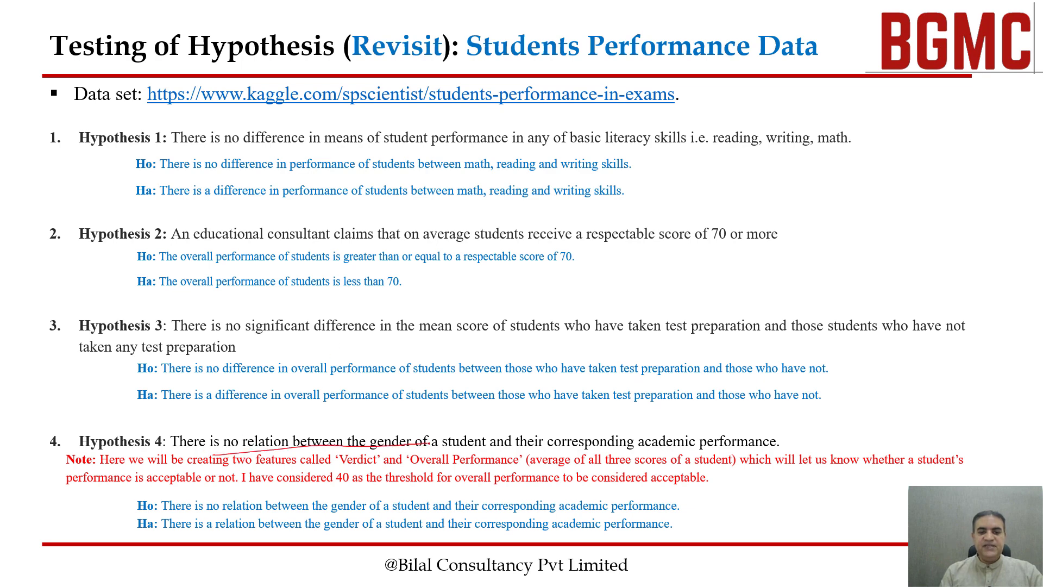
left_click_drag(430, 444, 781, 453)
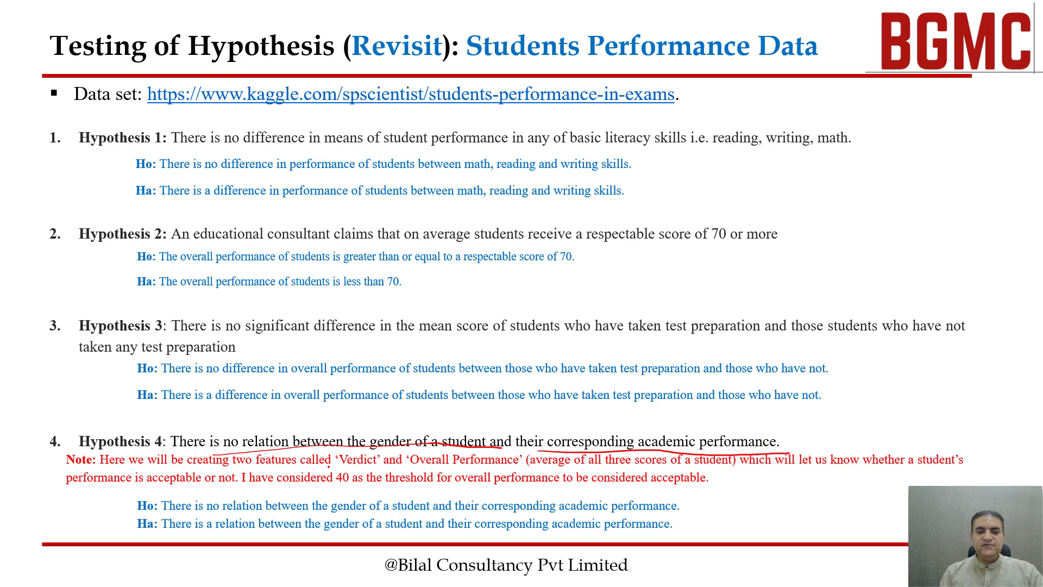
- Underline 'Verdict' in the Hypothesis 4 note in ink and add check marks at the word gender and at 'Verdict'
left_click_drag(332, 466, 394, 471)
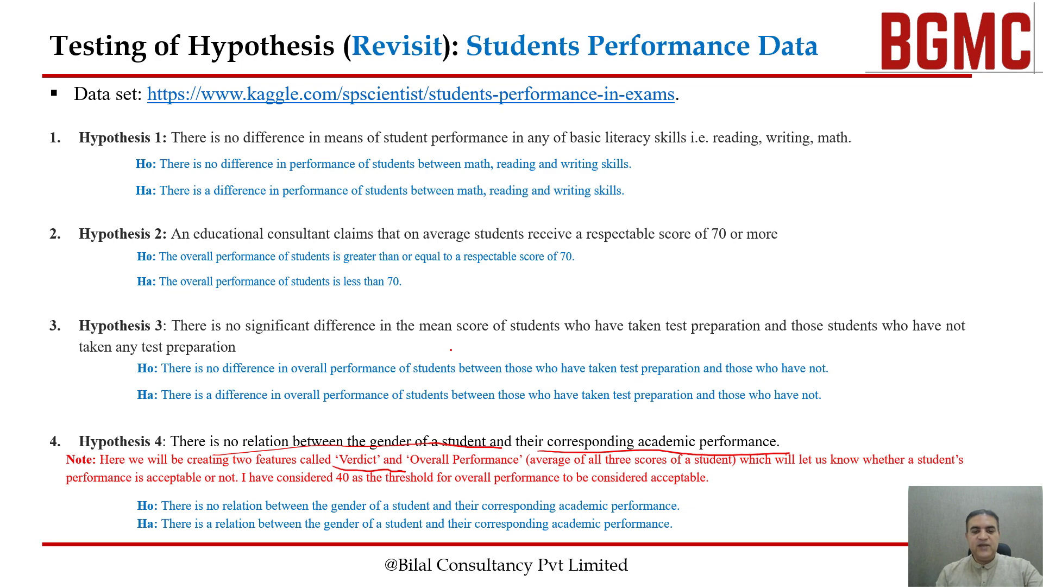
left_click_drag(382, 424, 429, 409)
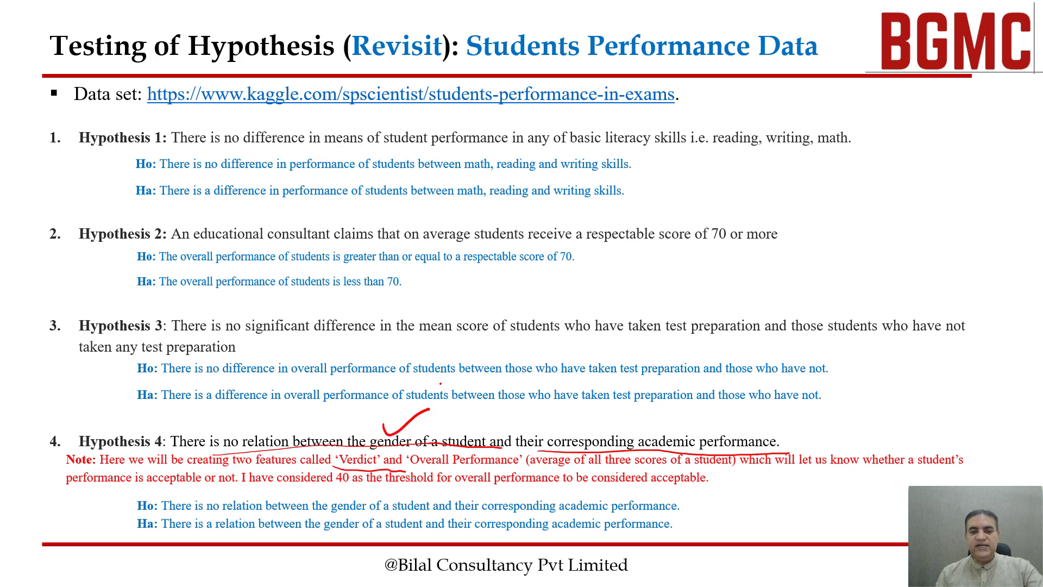
left_click_drag(358, 458, 399, 433)
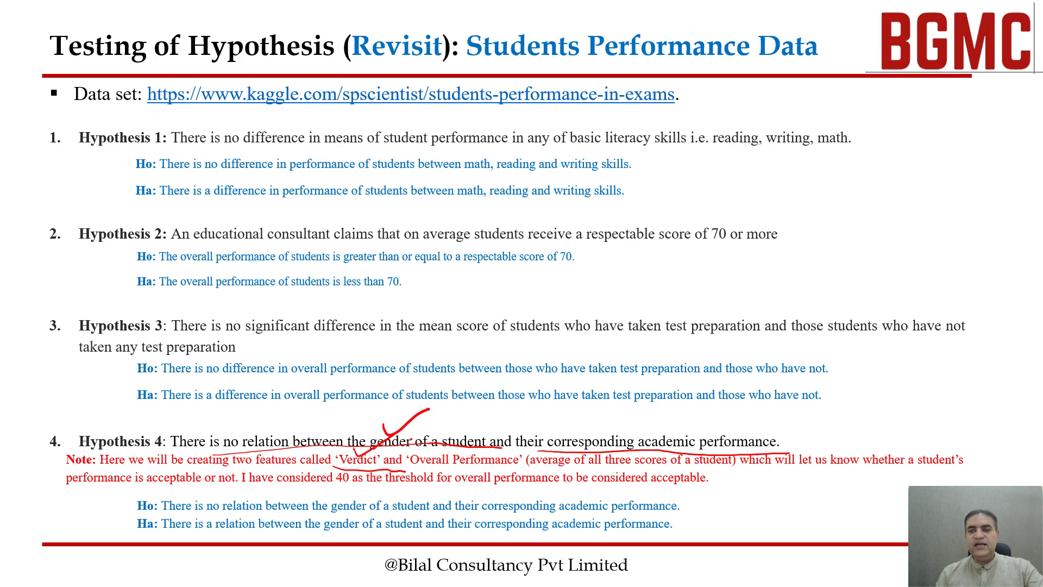